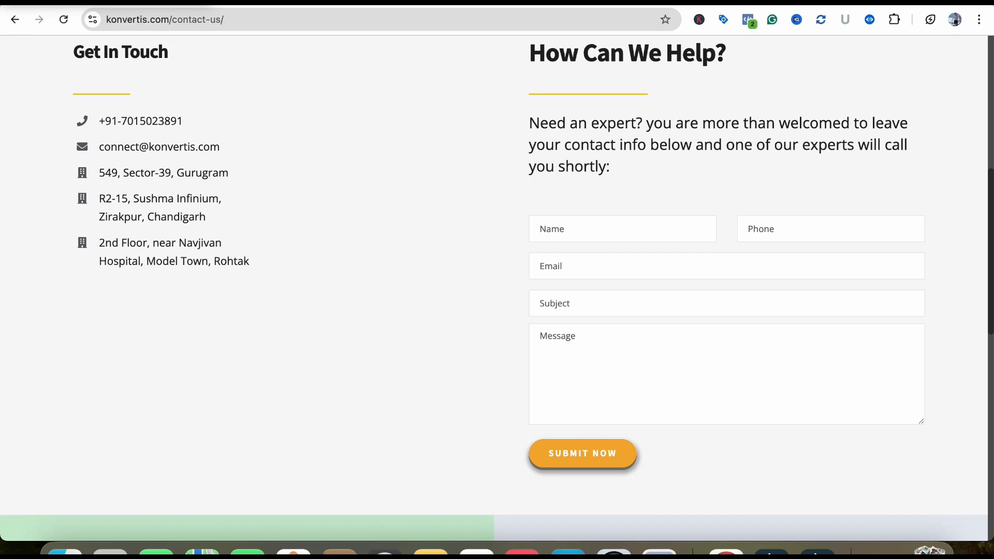
# Look over the contact form's phone and email fields and the Tag Manager container's tag list.
pyautogui.click(831, 229)
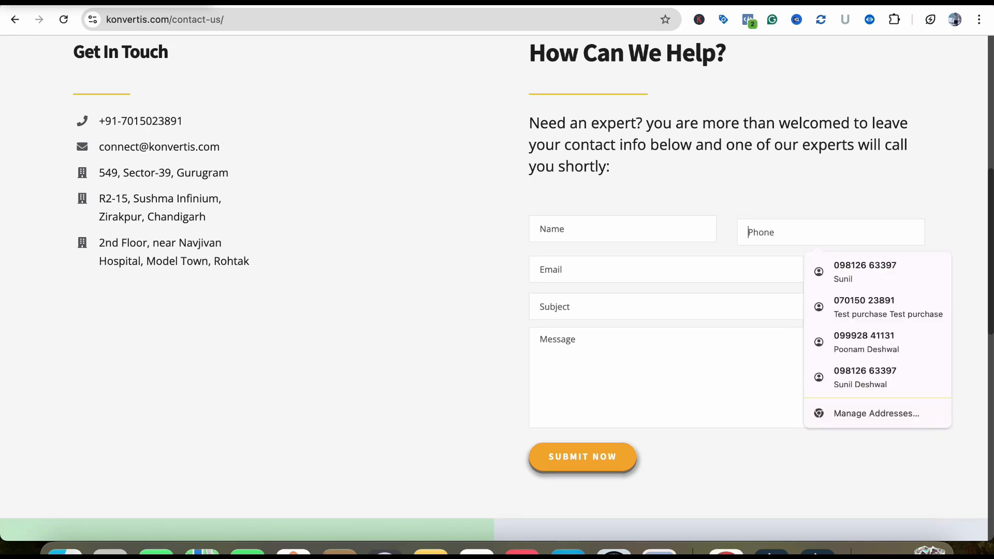
pyautogui.click(727, 269)
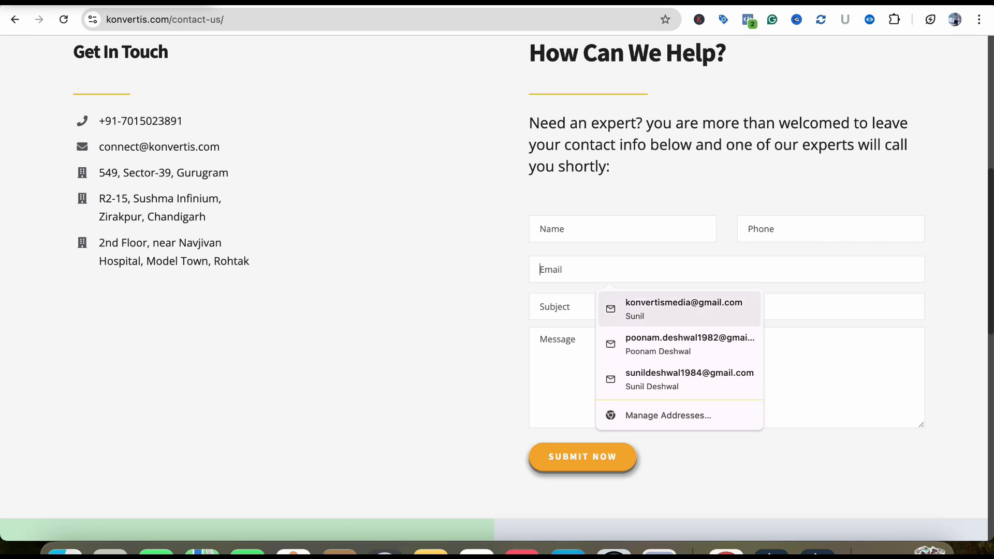
pyautogui.click(446, 321)
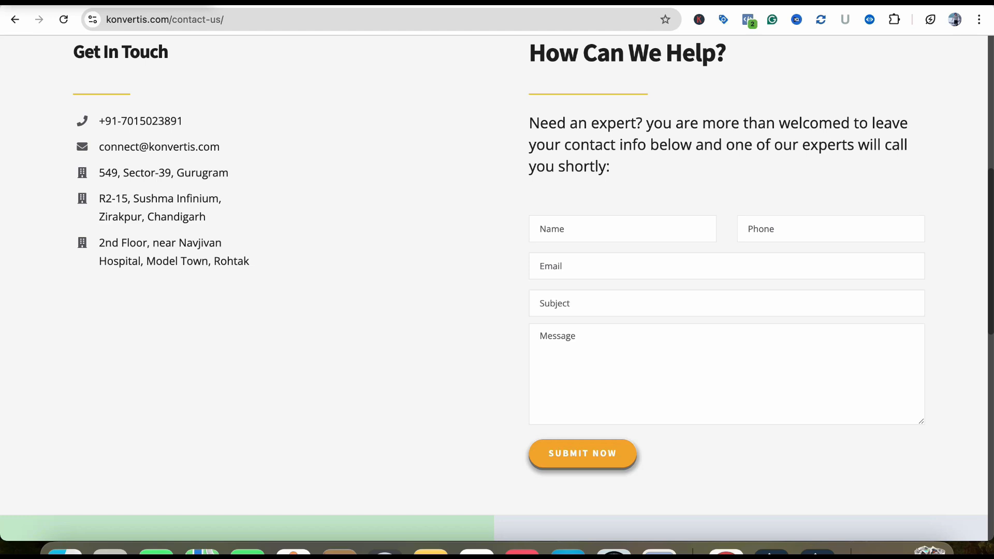
pyautogui.scroll(-1, 494, 288)
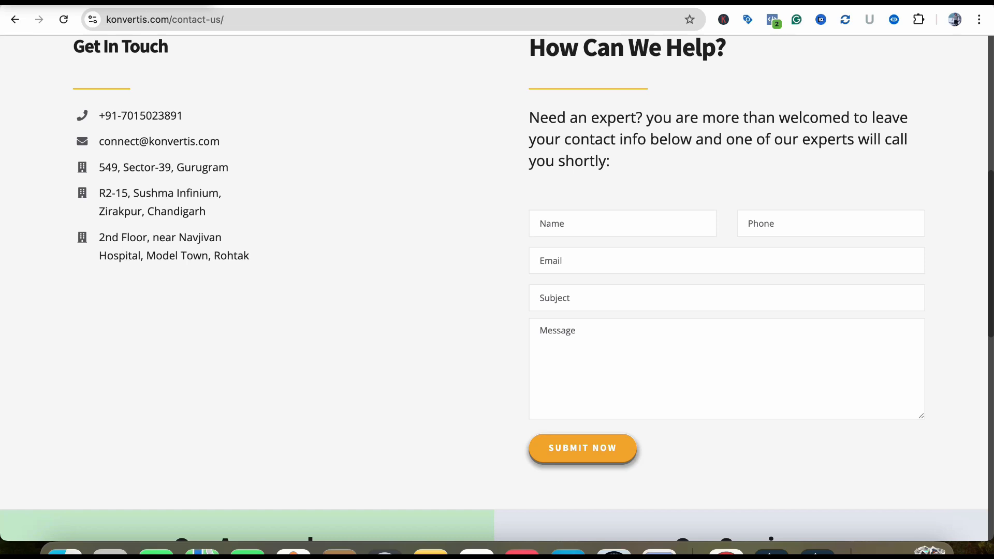
pyautogui.hotkey('ctrl', 'Tab')
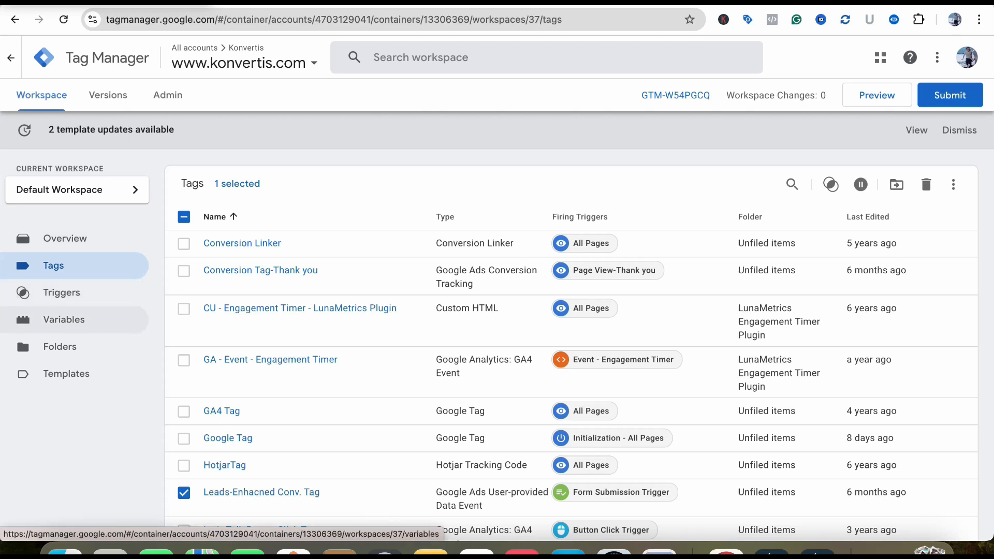
pyautogui.click(668, 3)
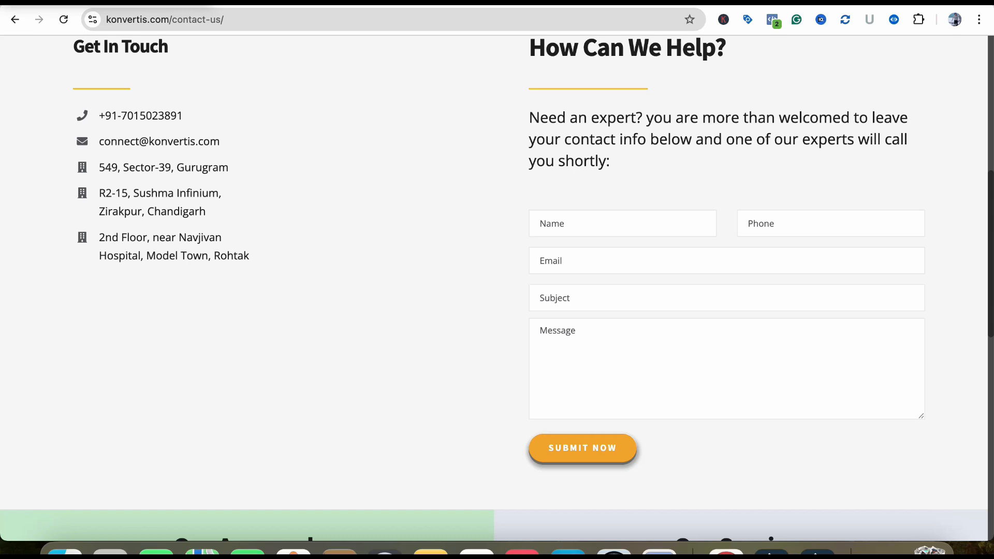
# Fill in the contact form with the name "test", a phone number and an email address.
pyautogui.click(830, 224)
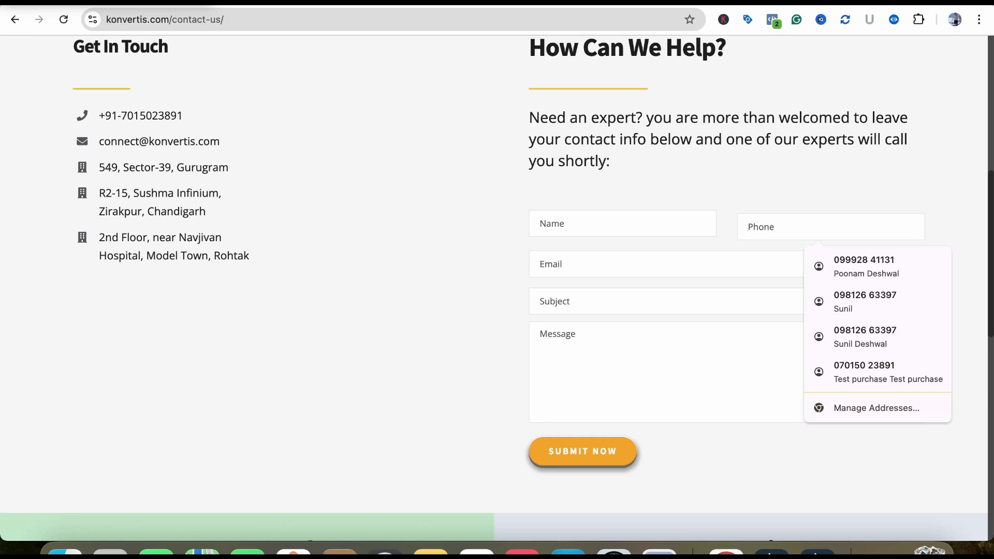
pyautogui.click(622, 224)
pyautogui.write('ts')
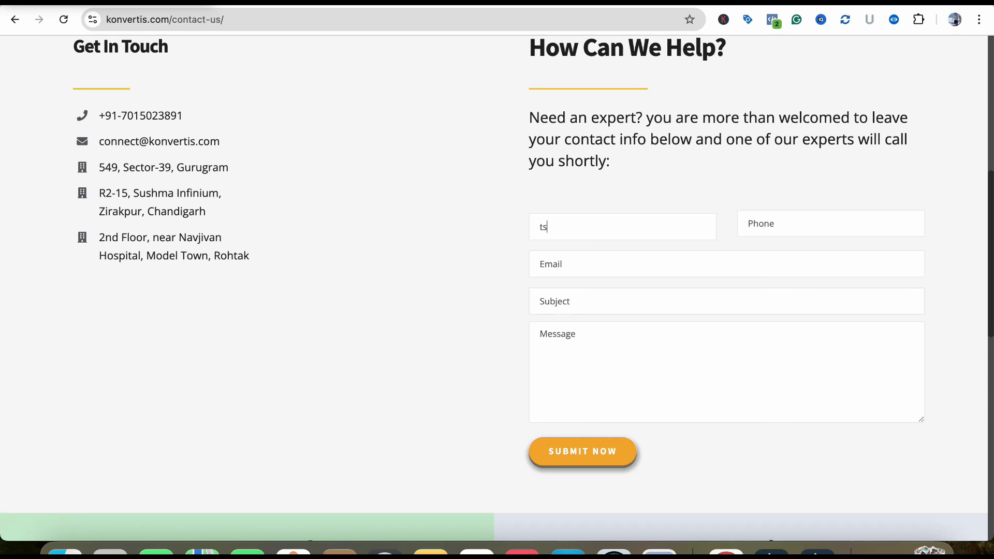
pyautogui.click(612, 264)
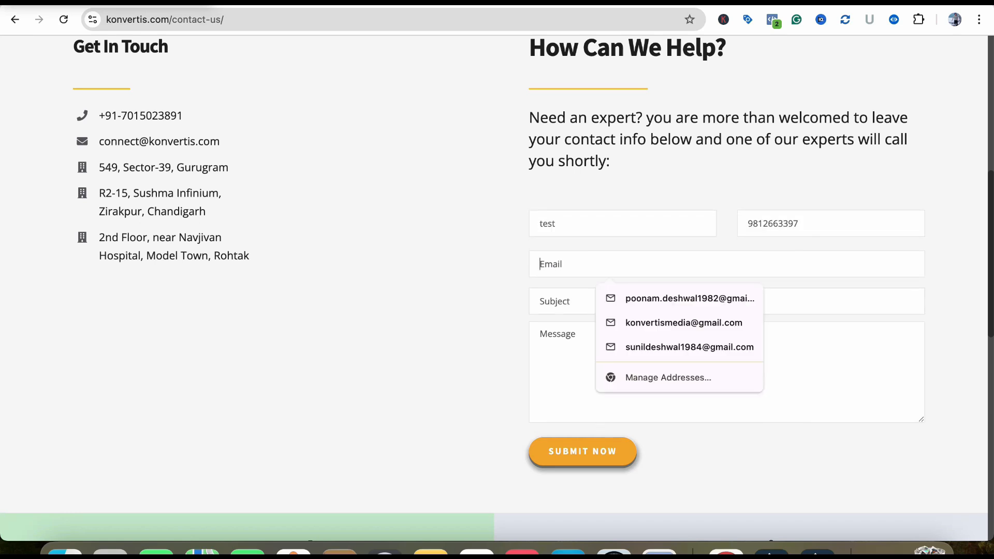
pyautogui.press('Down')
pyautogui.press('Down')
pyautogui.press('Return')
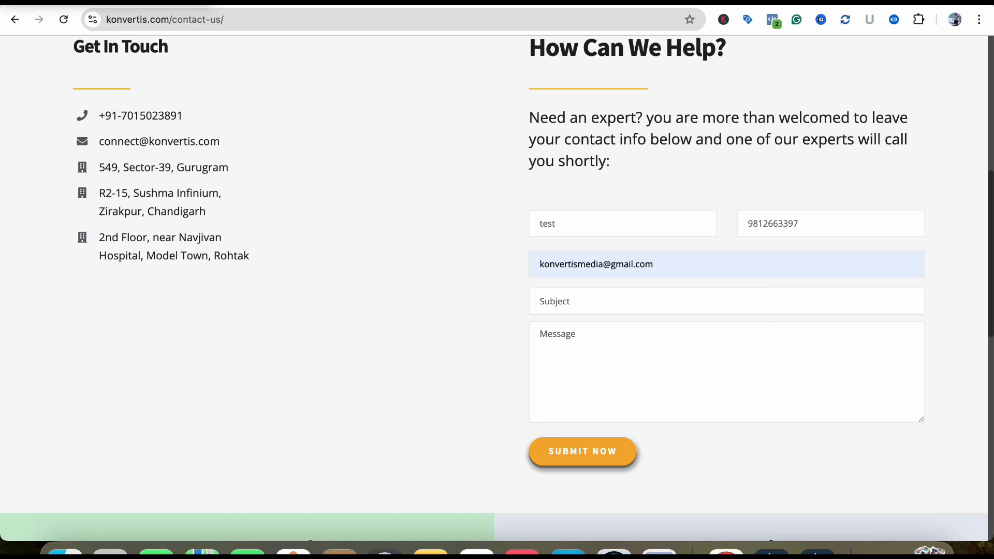
# Inspect the contact form's phone field and copy the CSS selector of its input element.
pyautogui.rightClick(773, 223)
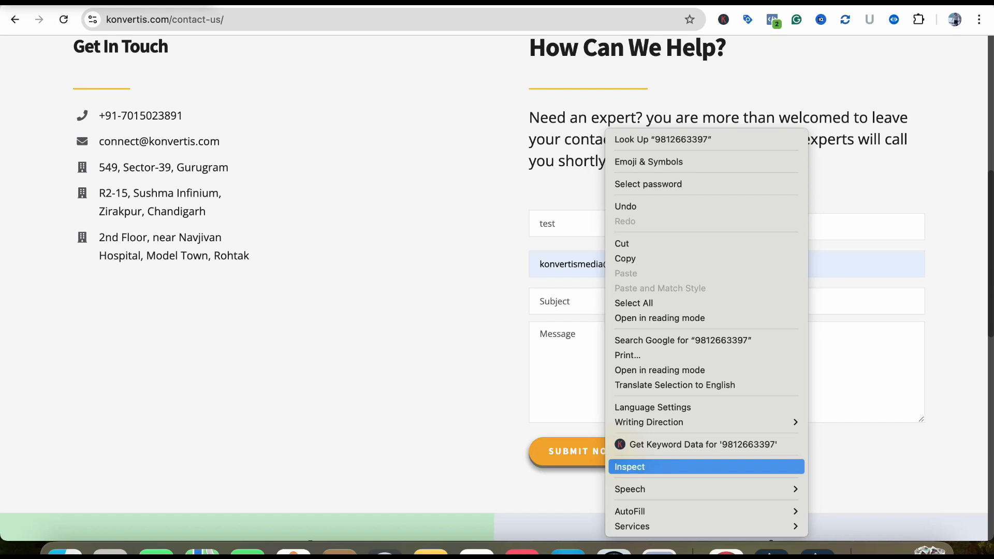
pyautogui.click(673, 467)
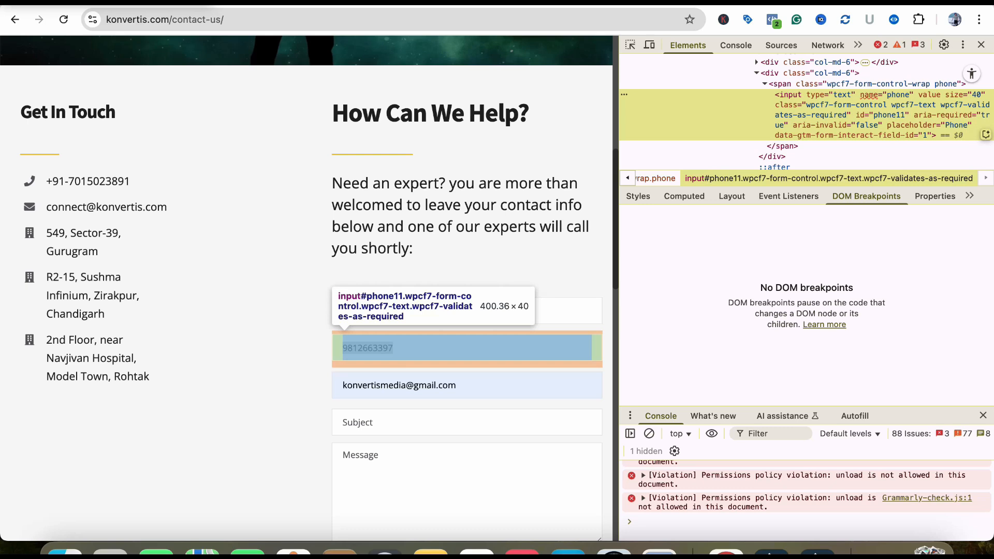
pyautogui.rightClick(665, 107)
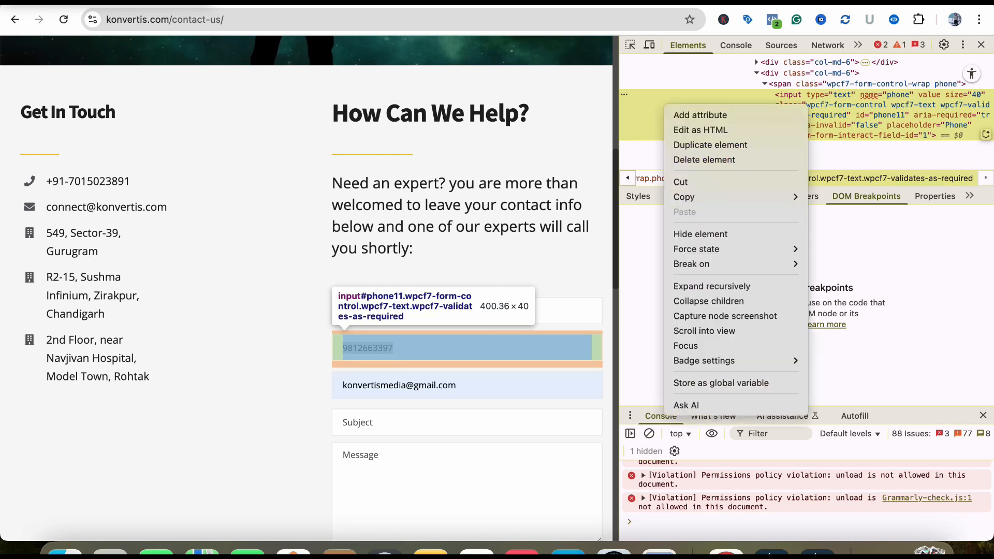
pyautogui.moveTo(688, 197)
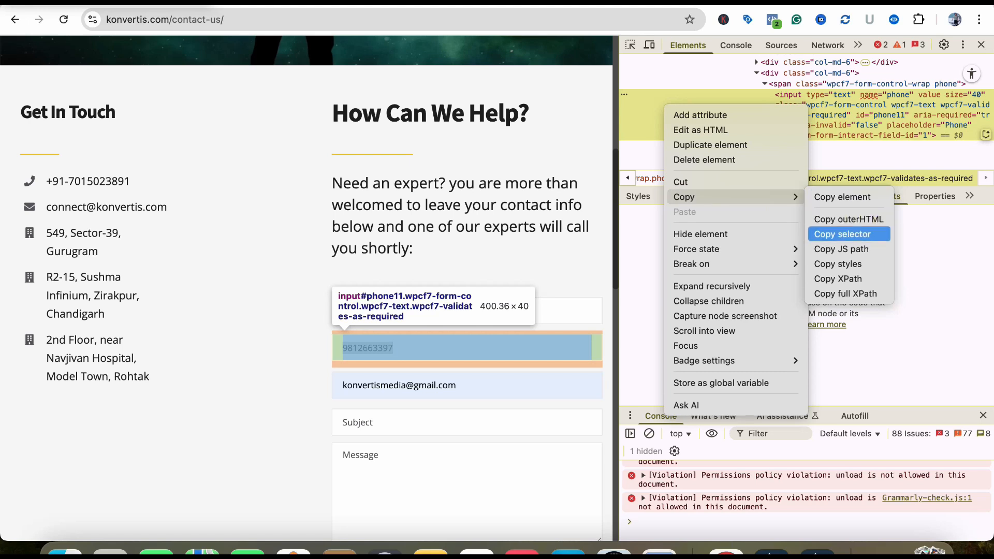
pyautogui.click(843, 234)
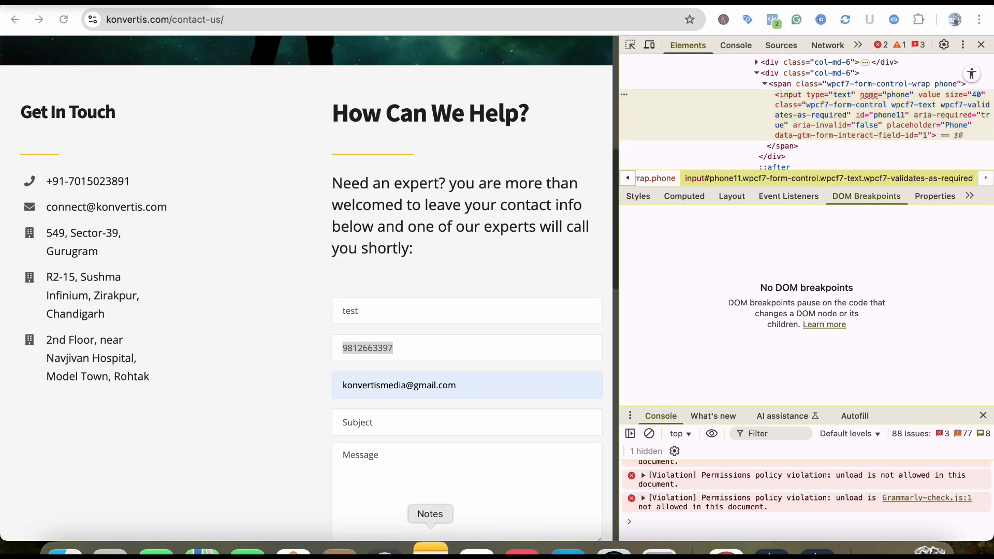
# Switch to Notes, clear the note's text and paste the copied selector #phone11 into it.
pyautogui.click(431, 552)
pyautogui.moveTo(487, 42); pyautogui.dragTo(205, 42)
pyautogui.press('BackSpace')
pyautogui.press('Return')
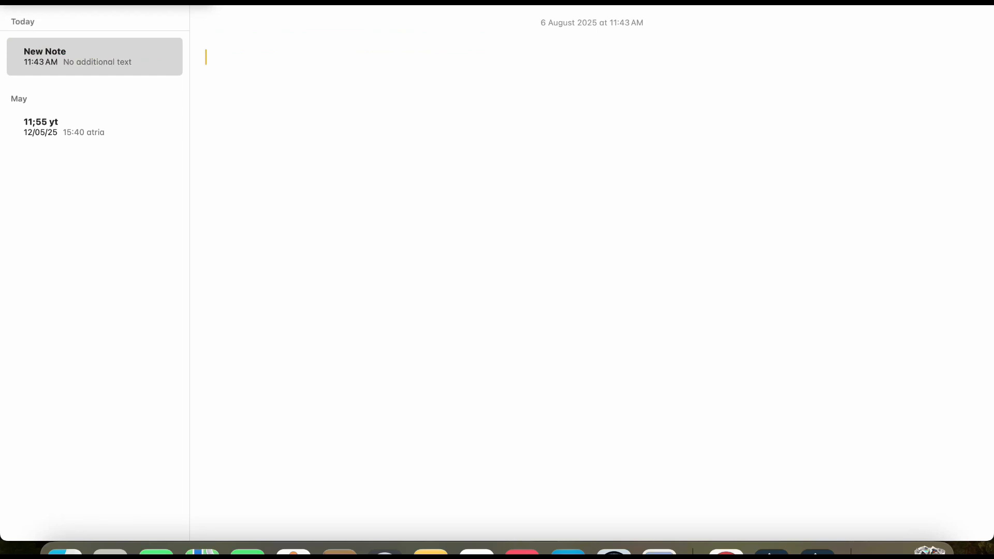
pyautogui.press('super+v')
# Switch back to Chrome and show the Tag Manager container's user-defined variables.
pyautogui.click(726, 552)
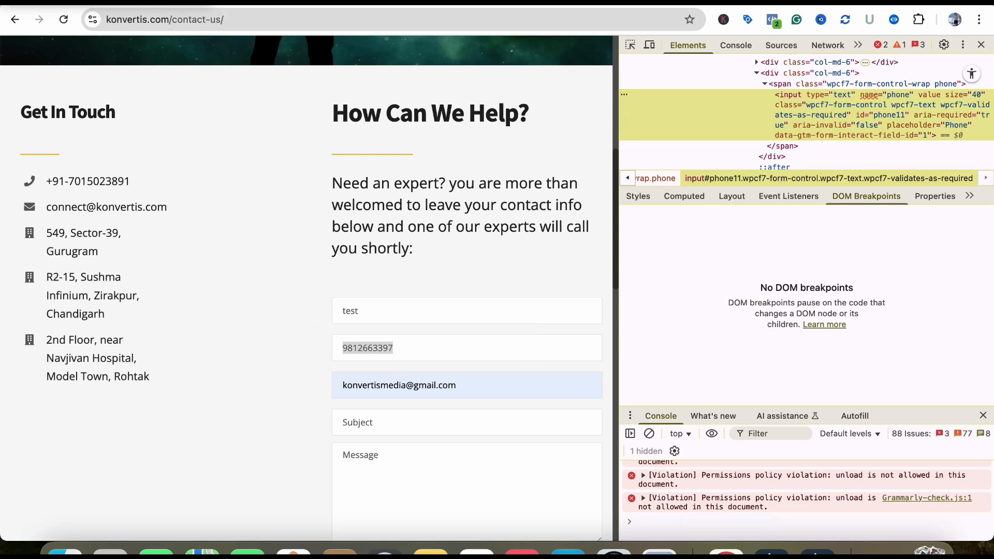
pyautogui.click(332, 3)
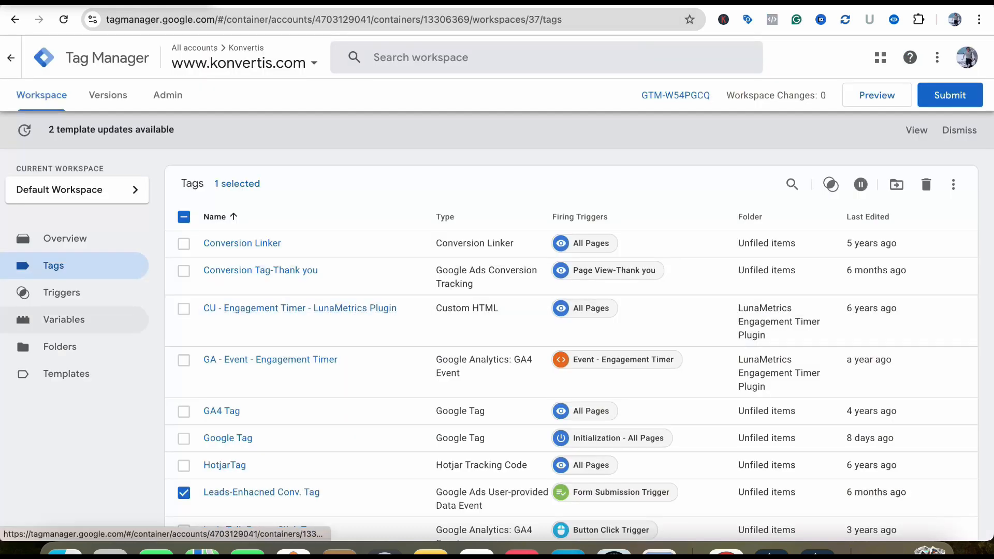
pyautogui.click(63, 320)
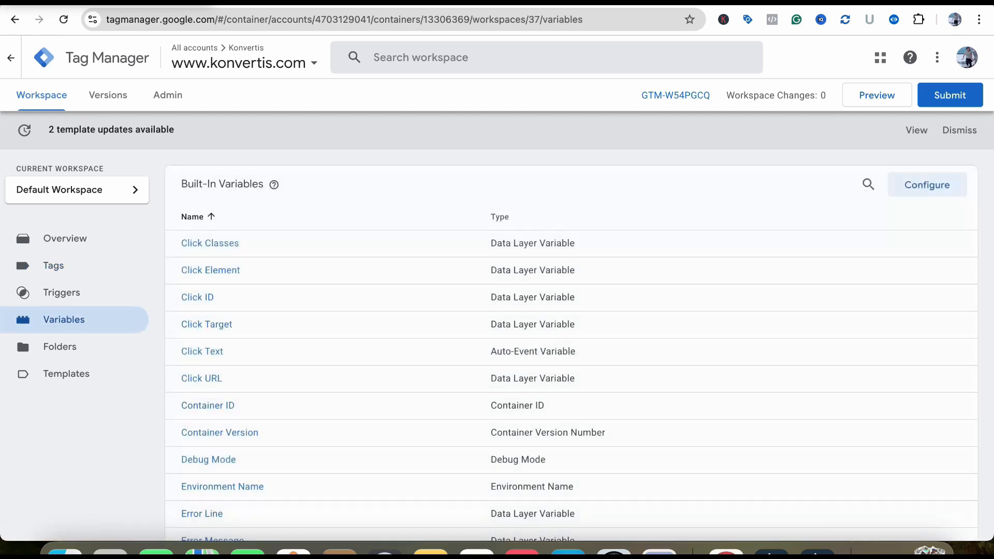
pyautogui.scroll(-15, 571, 289)
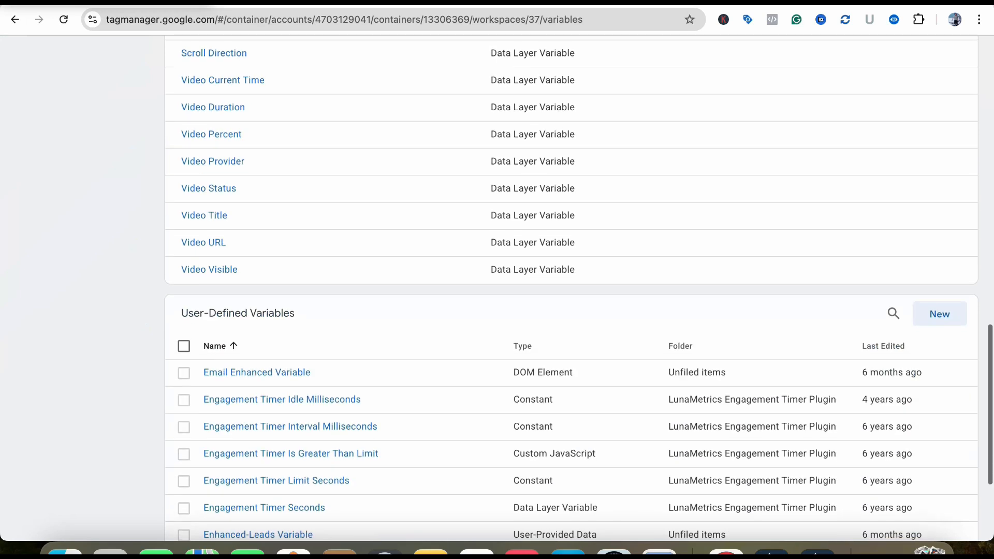
# Start a new user-defined variable and name it Phone-EC-Variable.
pyautogui.click(940, 314)
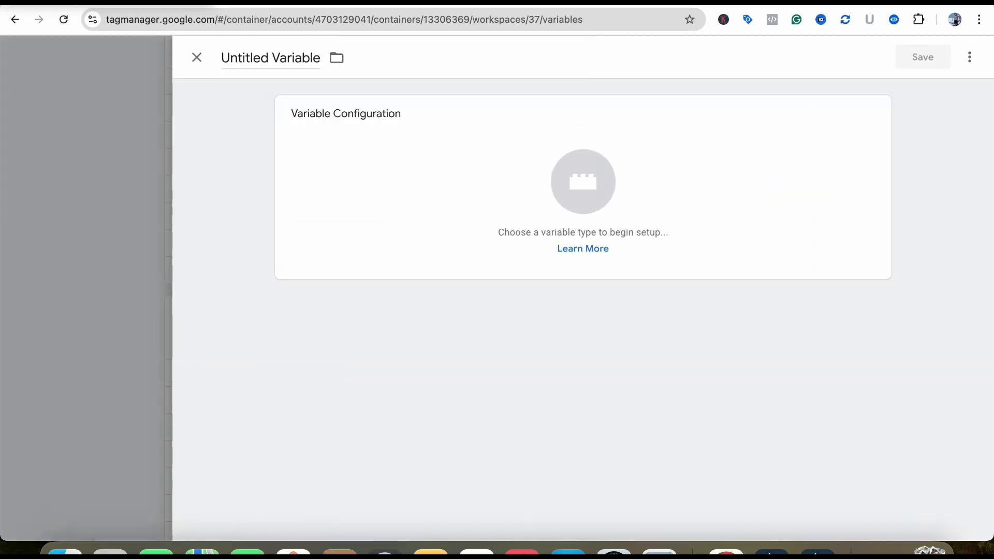
pyautogui.moveTo(269, 58); pyautogui.dragTo(221, 58)
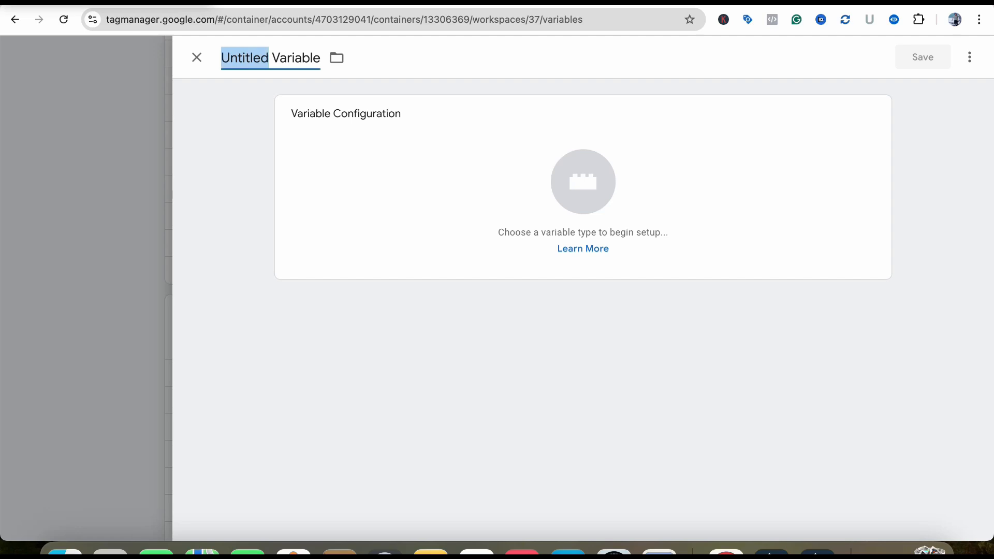
pyautogui.write('Phone L')
pyautogui.press('BackSpace')
pyautogui.press('BackSpace')
pyautogui.press('BackSpace')
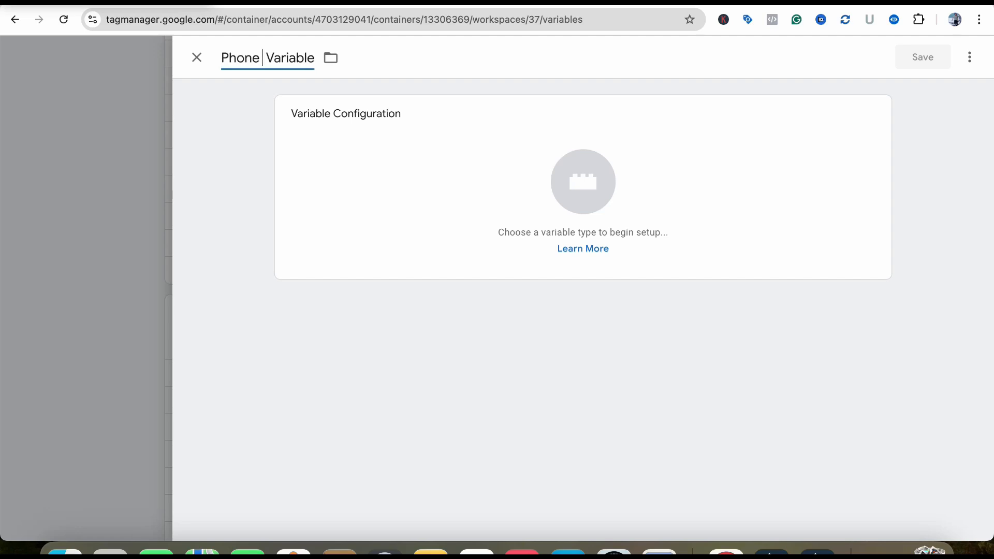
pyautogui.write('-')
pyautogui.press('BackSpace')
pyautogui.press('BackSpace')
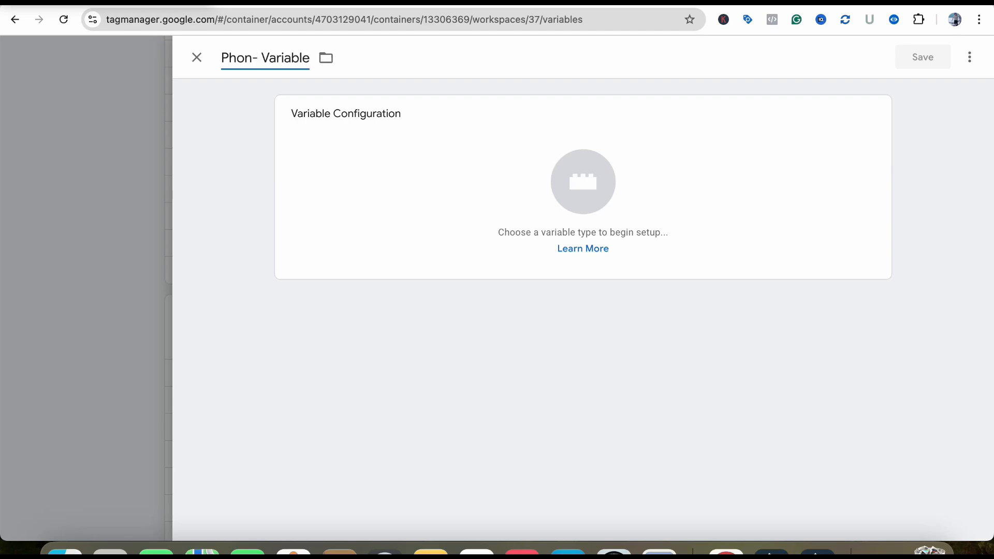
pyautogui.write('e-EC')
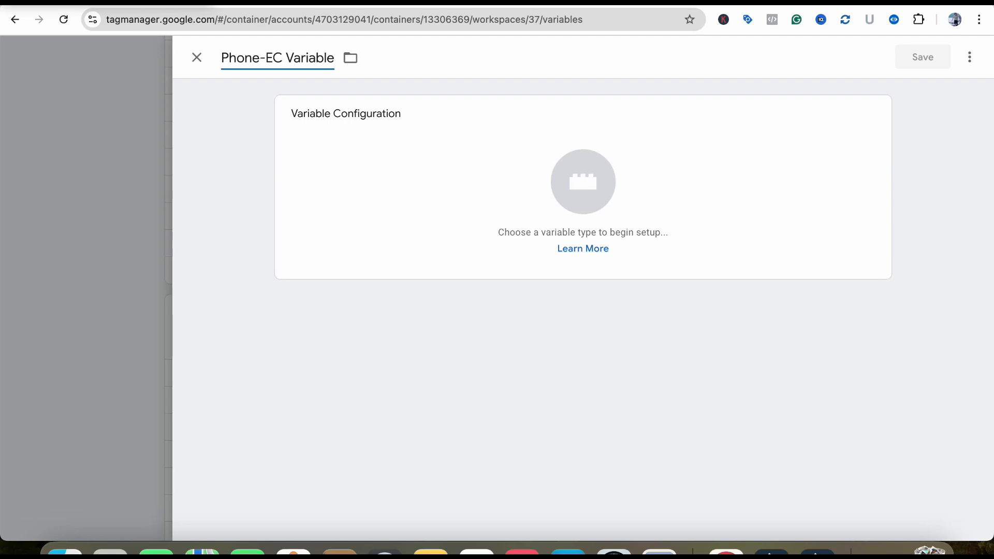
pyautogui.write('-')
pyautogui.press('BackSpace')
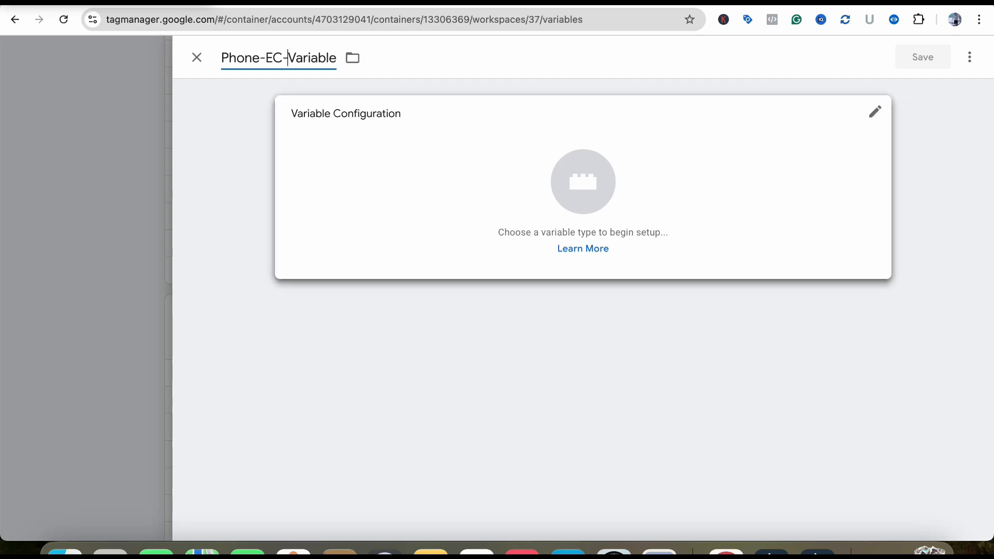
# Set the new variable's type to DOM Element.
pyautogui.click(583, 197)
pyautogui.scroll(-2, 673, 288)
pyautogui.scroll(-9, 777, 202)
pyautogui.scroll(-3, 777, 199)
pyautogui.scroll(10, 777, 200)
pyautogui.scroll(-4, 776, 199)
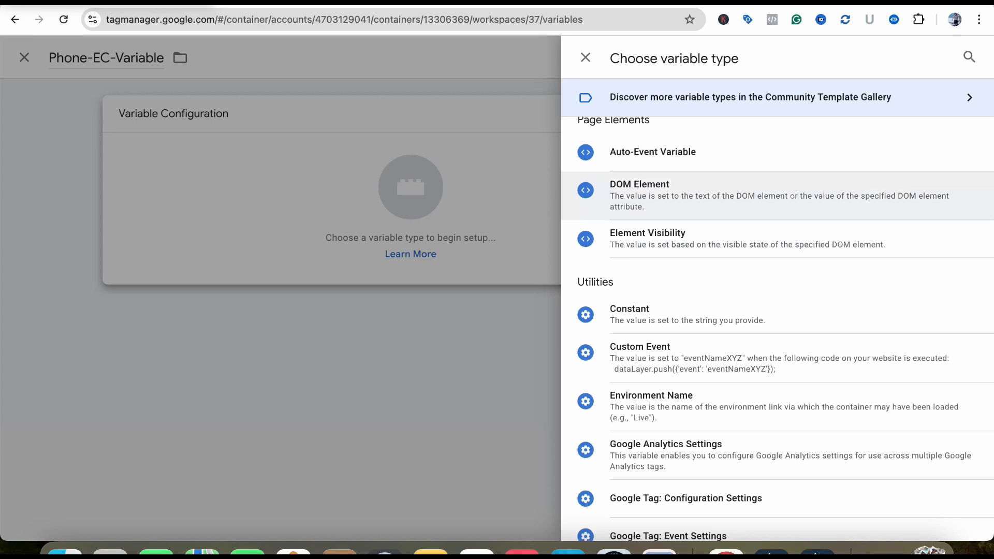
pyautogui.click(639, 190)
# Configure the variable with the CSS Selector selection method, element selector #phone11 and attribute name "Phone num".
pyautogui.click(383, 250)
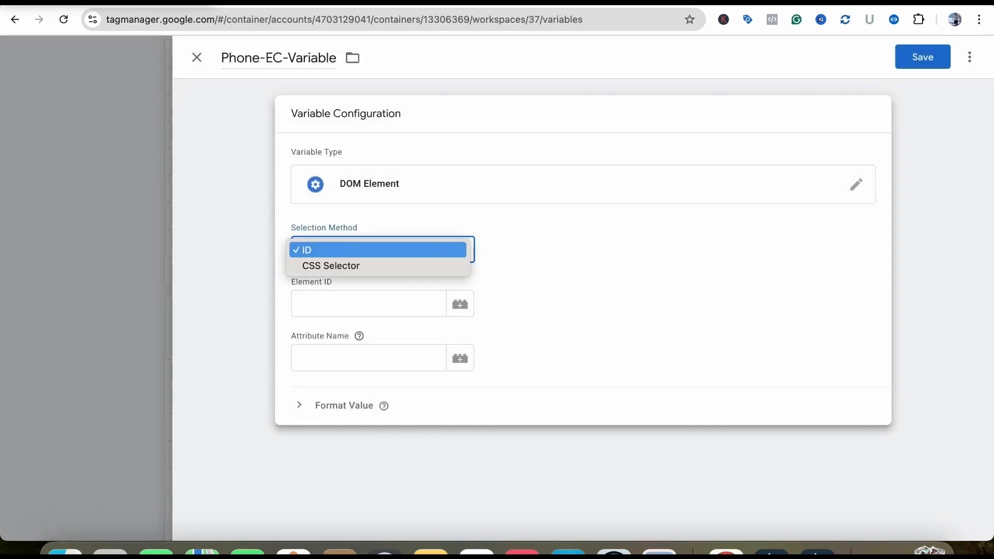
pyautogui.click(332, 266)
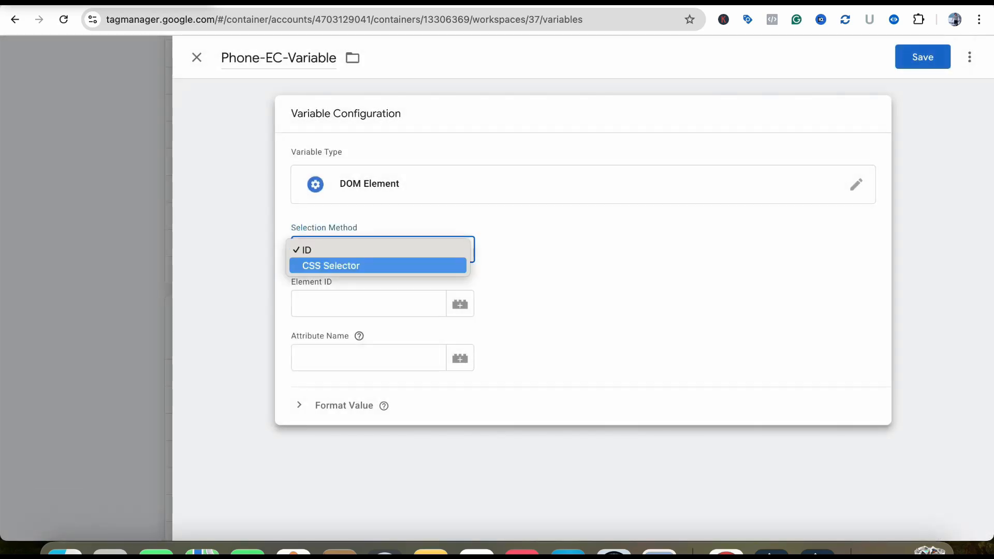
pyautogui.click(368, 304)
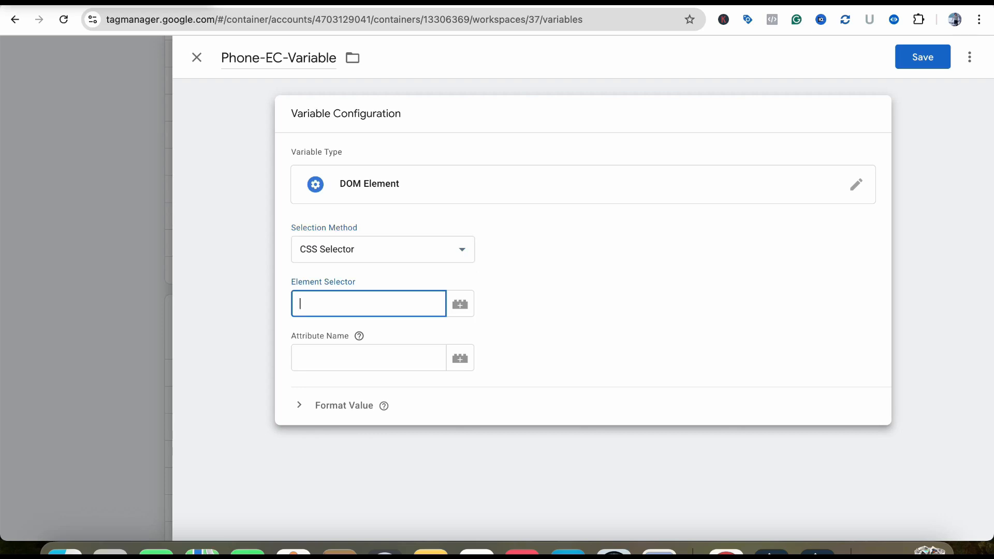
pyautogui.press('super+v')
pyautogui.click(431, 551)
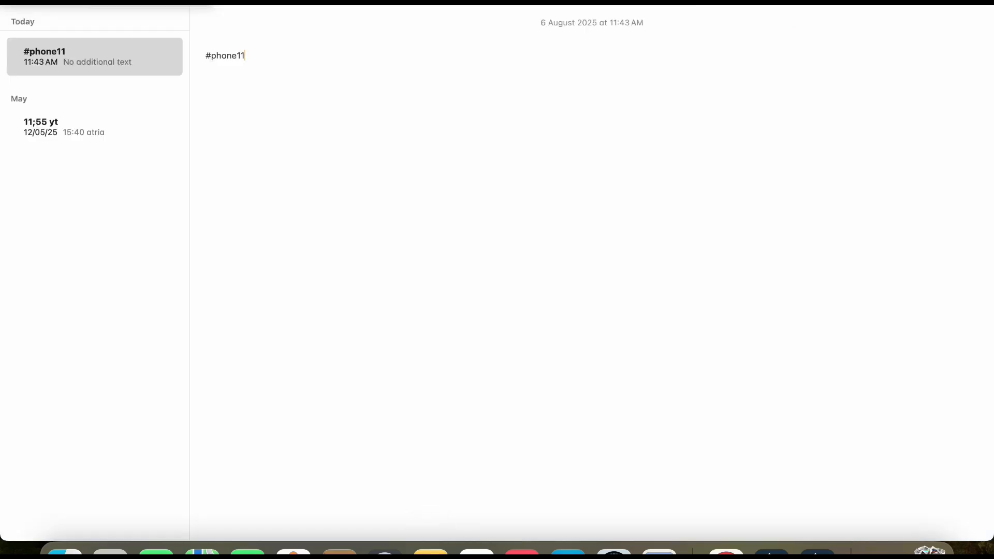
pyautogui.click(727, 552)
pyautogui.click(369, 358)
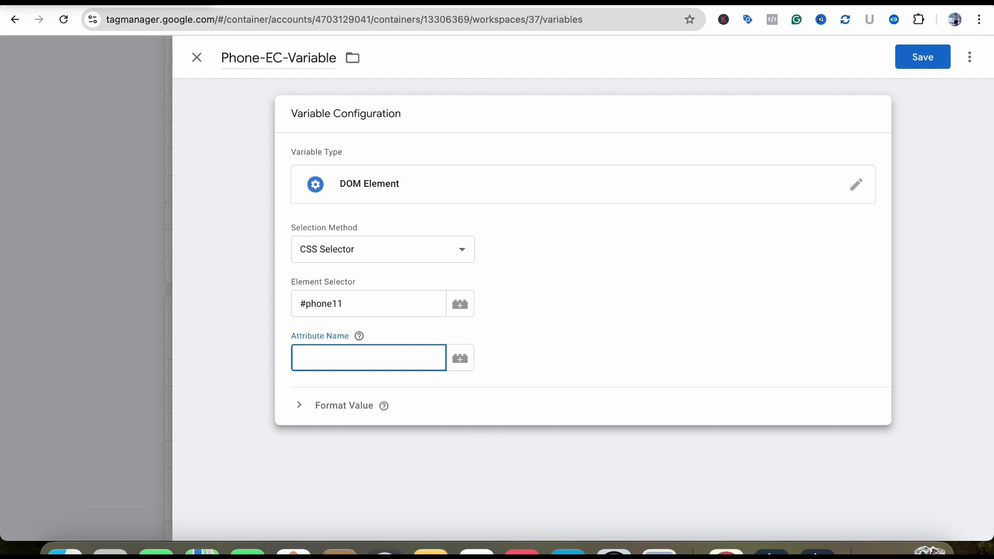
pyautogui.write('Phone num')
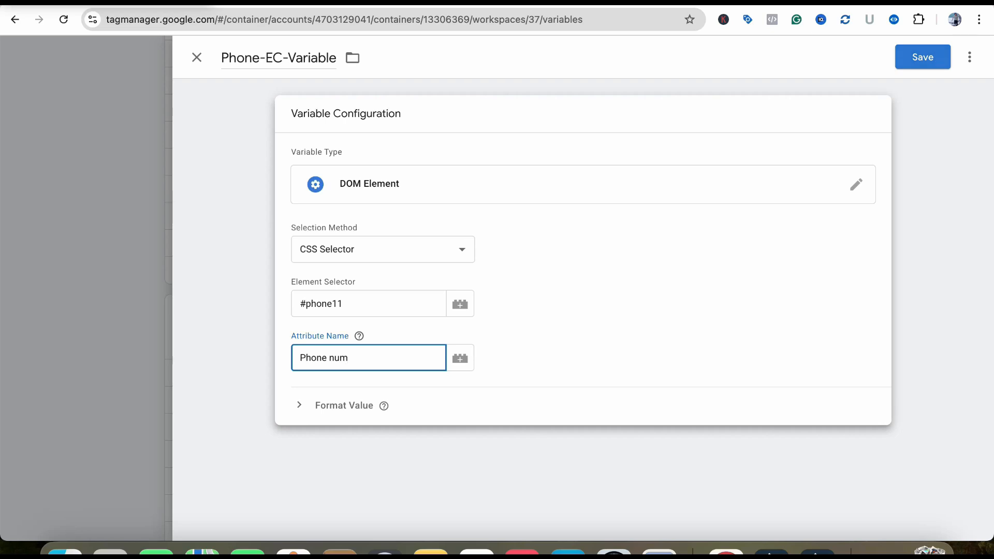
# Discard the unsaved Phone-EC-Variable and return to the user-defined variables list.
pyautogui.click(196, 57)
pyautogui.click(600, 219)
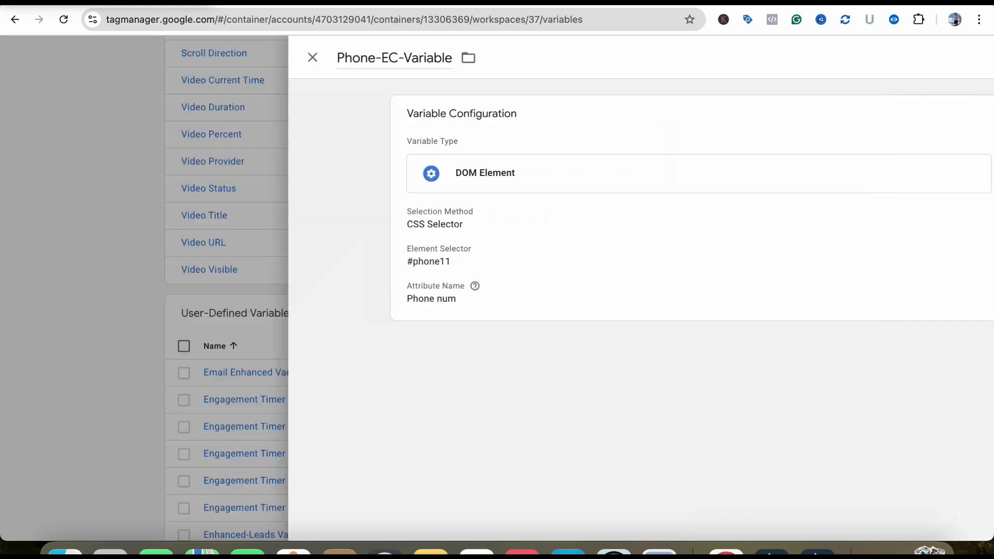
pyautogui.scroll(-5, 259, 407)
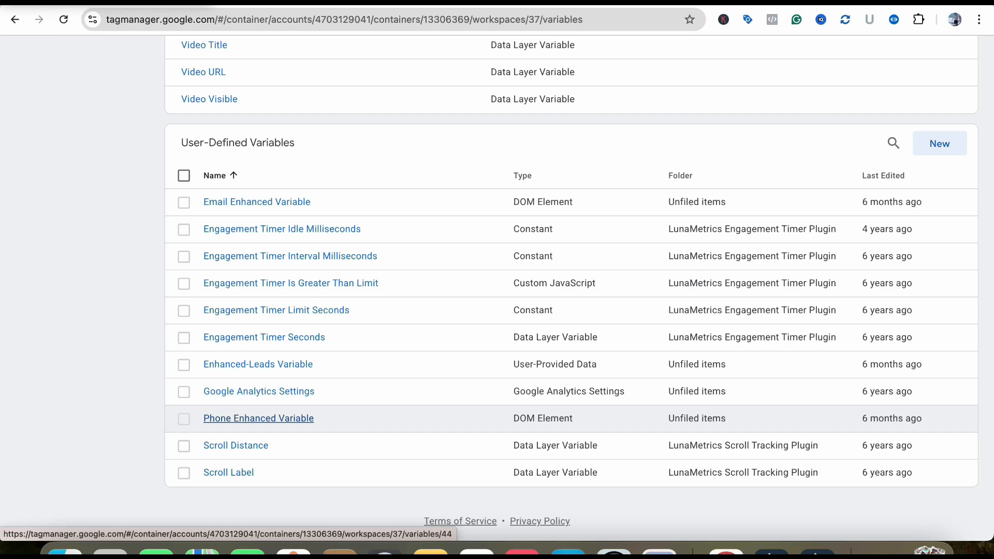
# Start a new trigger in the workspace and name it Lead Submission Trigger.
pyautogui.scroll(15, 571, 288)
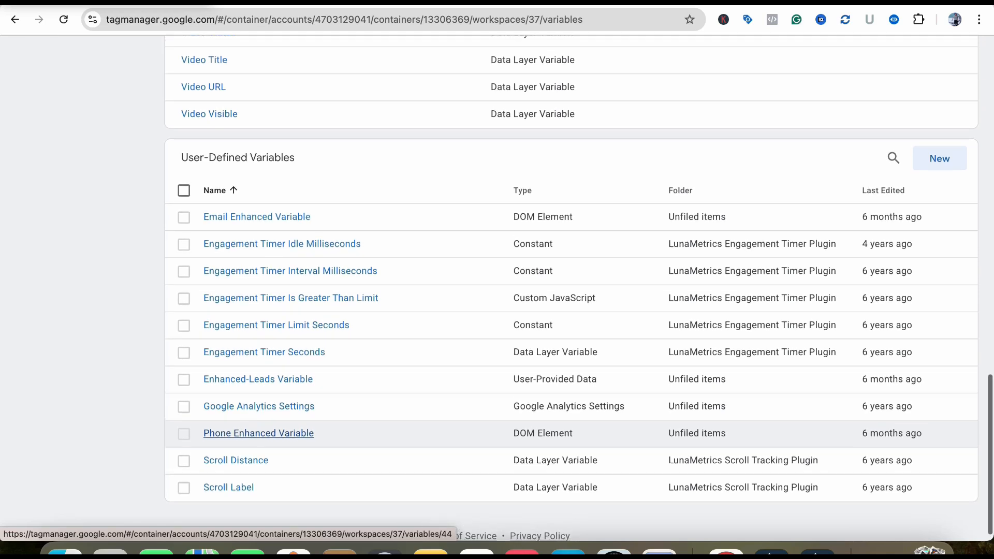
pyautogui.scroll(10, 572, 288)
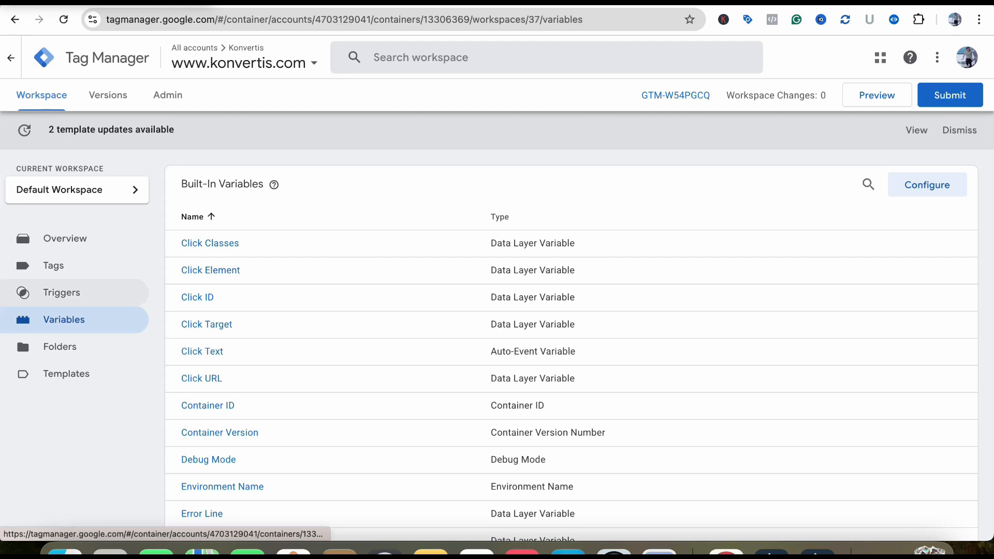
pyautogui.click(24, 293)
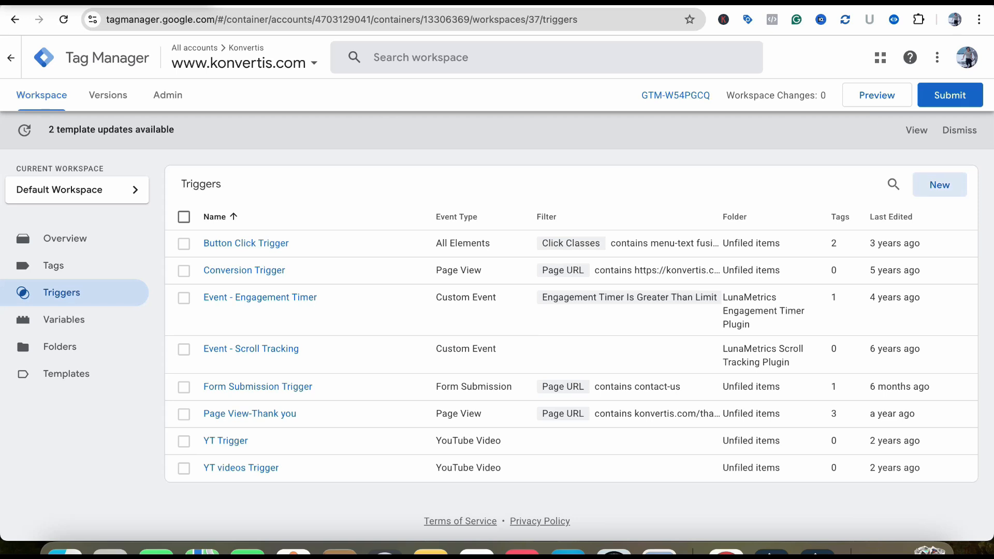
pyautogui.click(940, 185)
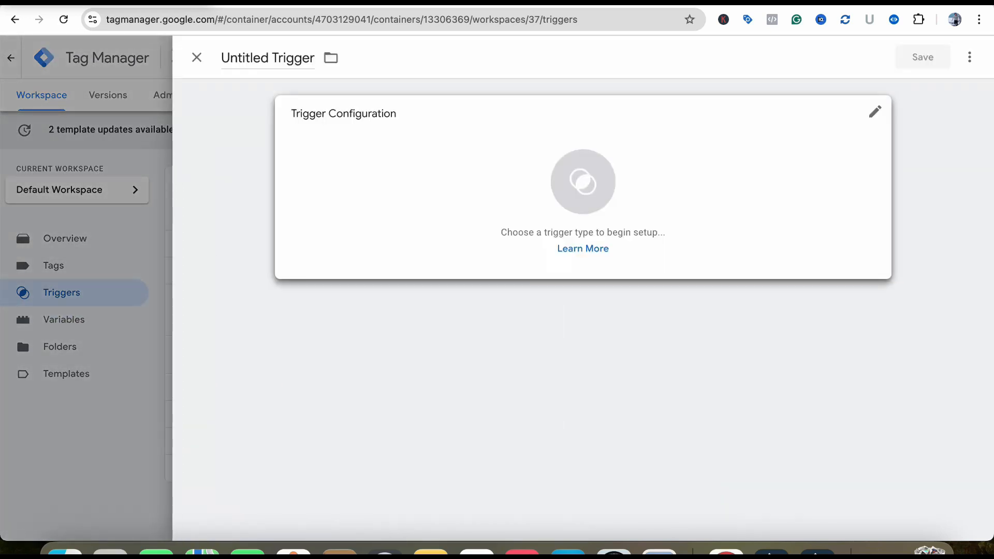
pyautogui.moveTo(269, 58); pyautogui.dragTo(221, 58)
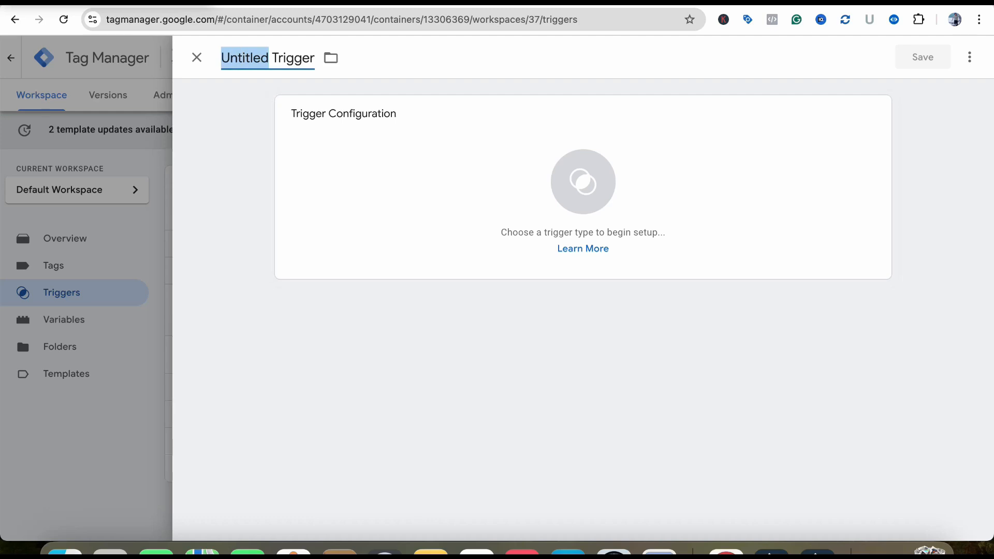
pyautogui.write('Lead Submission')
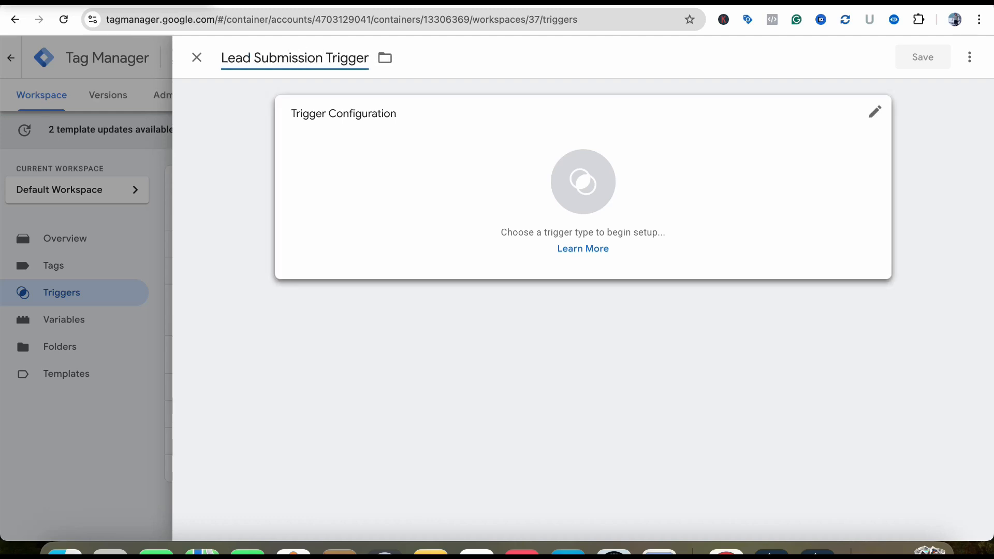
# Set the new trigger's type to Form Submission.
pyautogui.click(637, 249)
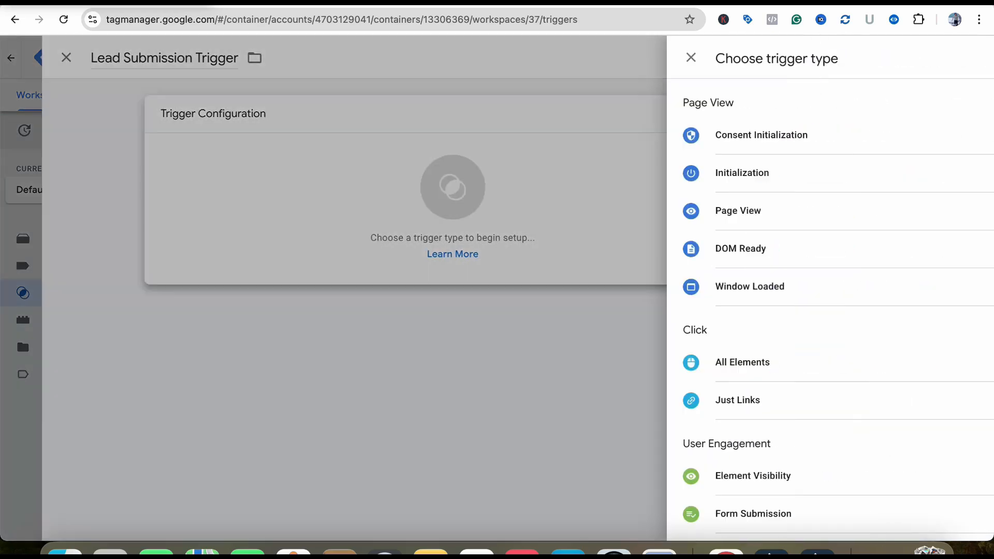
pyautogui.scroll(-4, 637, 249)
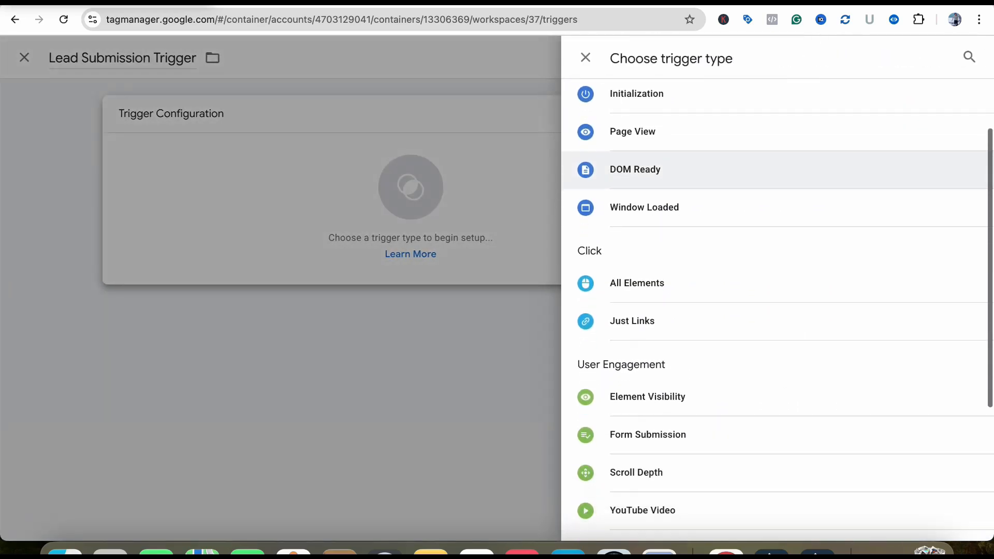
pyautogui.scroll(-2, 647, 244)
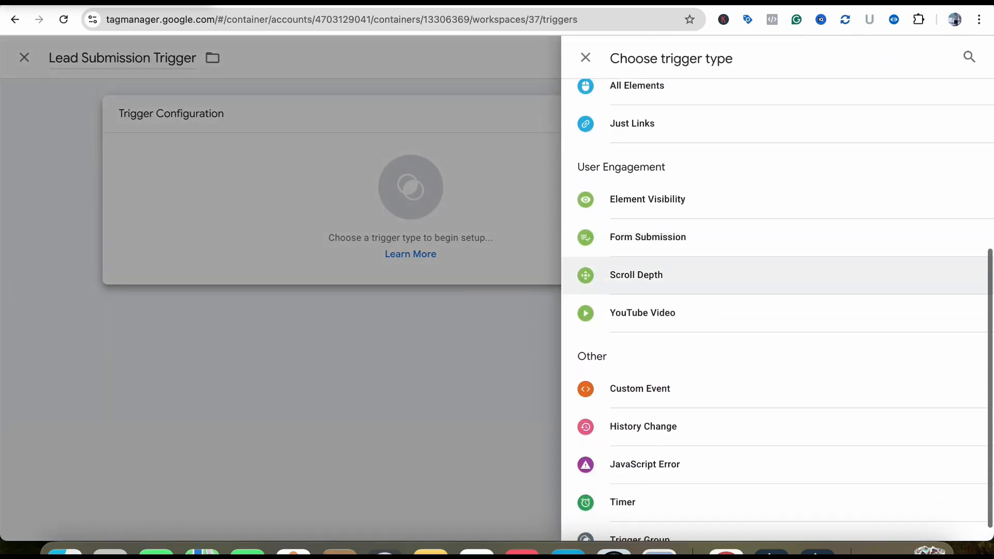
pyautogui.click(647, 235)
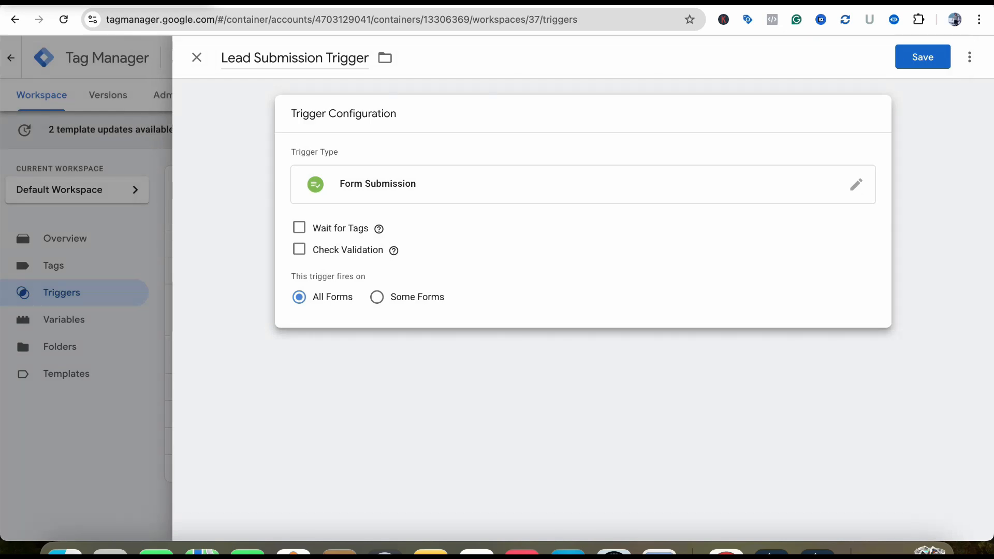
# Make the trigger fire on Some Forms and use Page URL as the condition's variable.
pyautogui.click(377, 297)
pyautogui.click(369, 352)
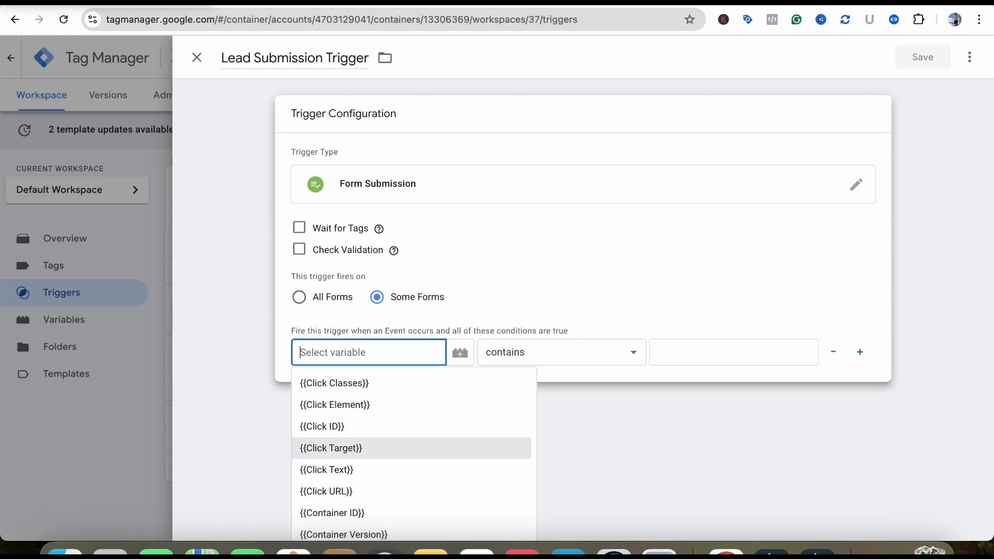
pyautogui.scroll(-15, 362, 446)
pyautogui.scroll(-3, 362, 472)
pyautogui.scroll(10, 363, 472)
pyautogui.scroll(3, 363, 472)
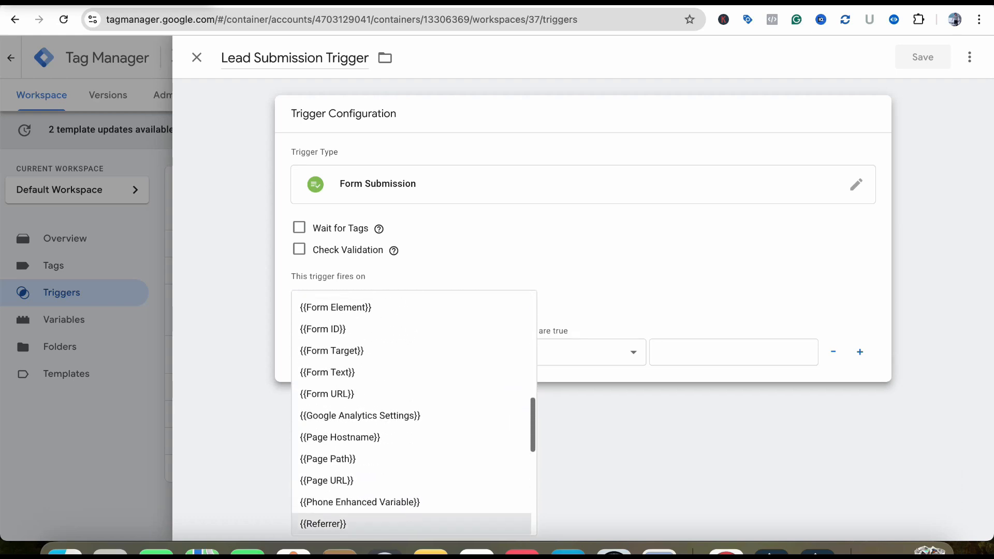
pyautogui.scroll(-2, 363, 472)
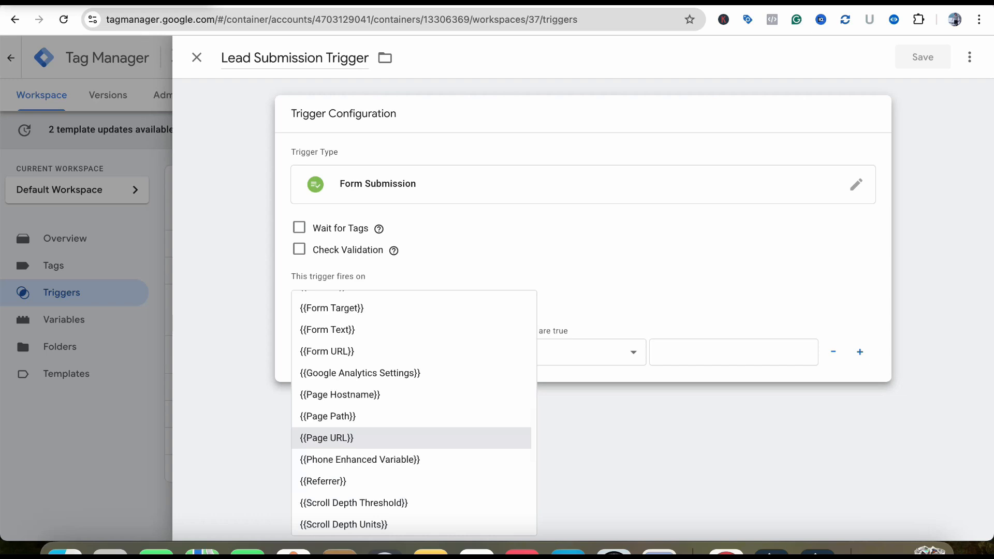
pyautogui.click(331, 438)
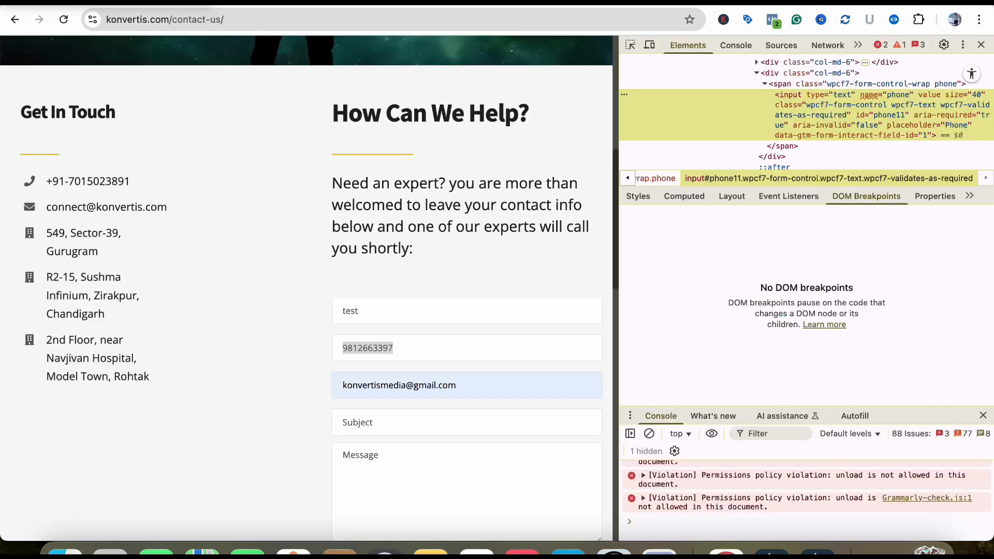
# Close the developer tools on the contact page, copy contact-us/ from its web address and return to the trigger.
pyautogui.click(981, 45)
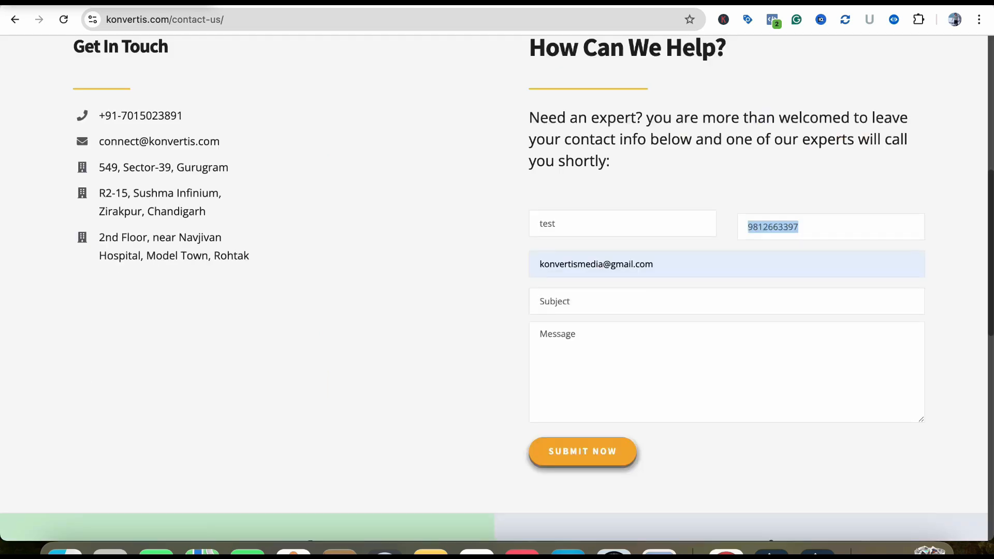
pyautogui.moveTo(225, 19); pyautogui.dragTo(172, 19)
pyautogui.hotkey('ctrl', 'c')
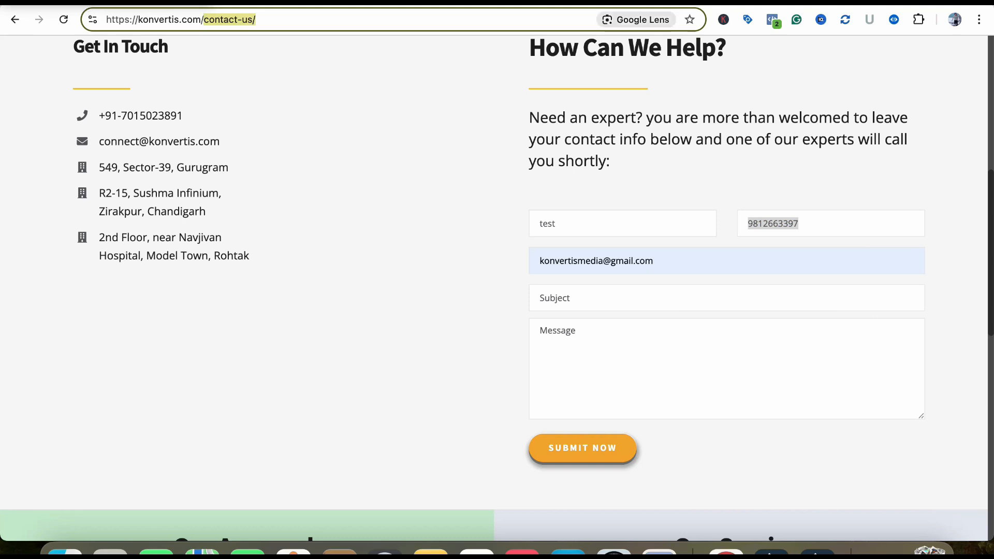
pyautogui.hotkey('ctrl', 'Tab')
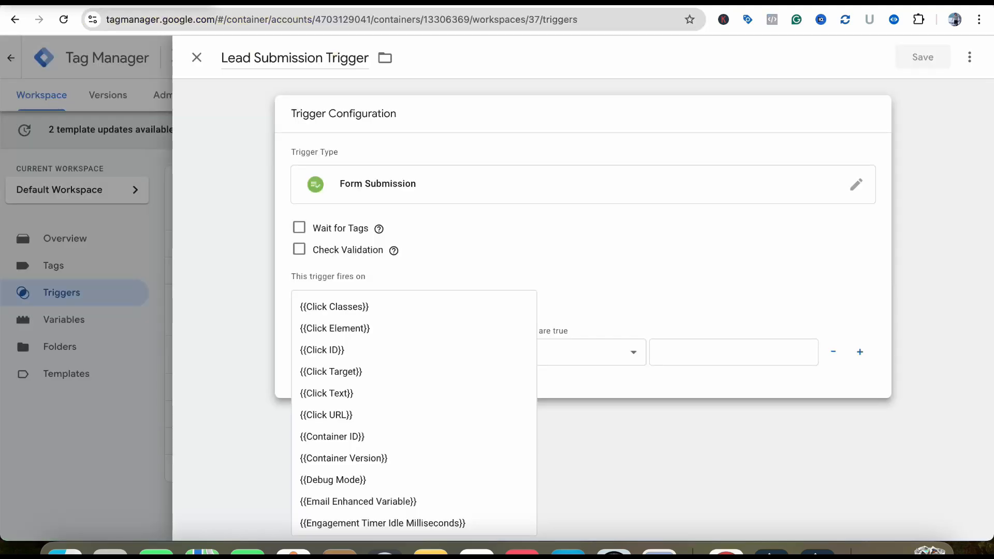
# Complete the Page URL condition with the contains operator and the copied value contact-us/.
pyautogui.click(725, 354)
pyautogui.click(734, 353)
pyautogui.click(561, 352)
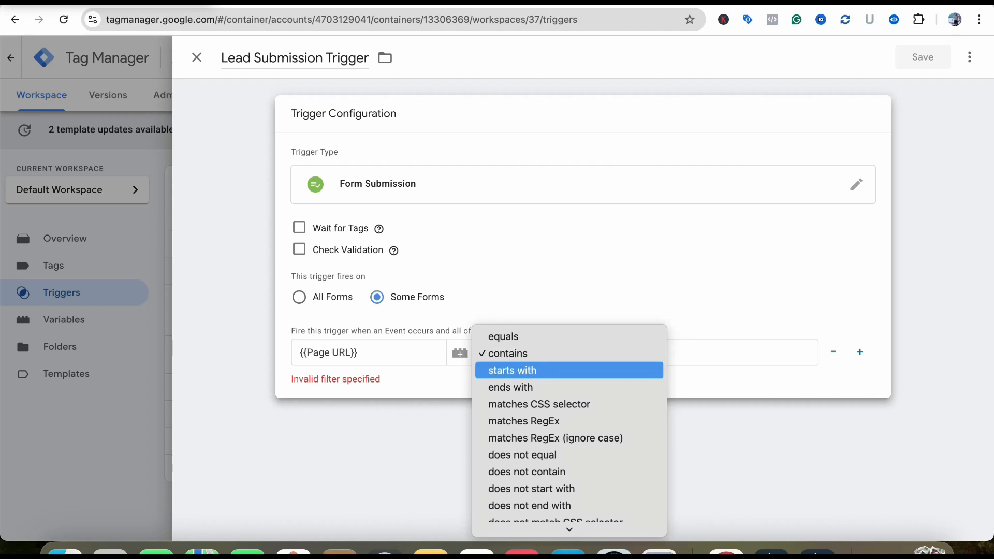
pyautogui.click(562, 353)
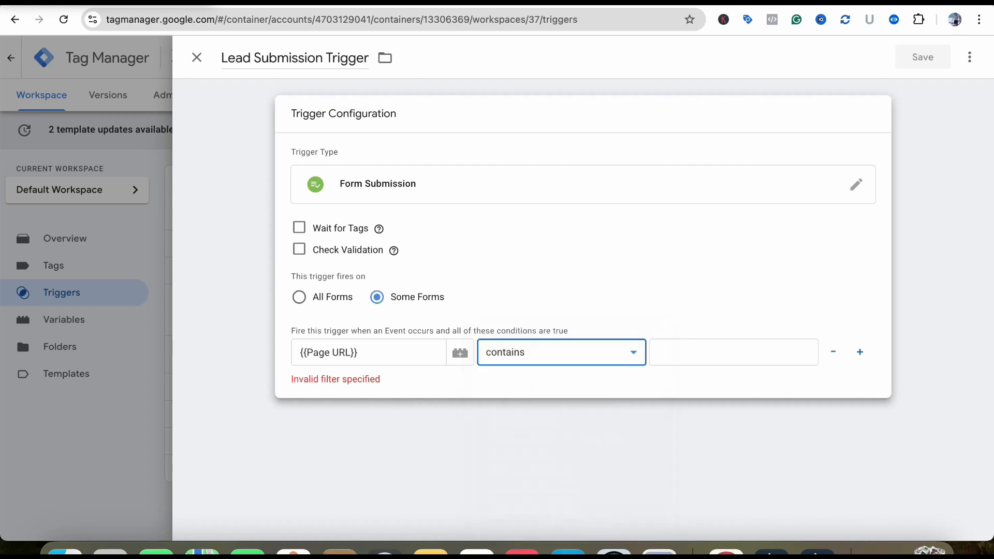
pyautogui.click(734, 353)
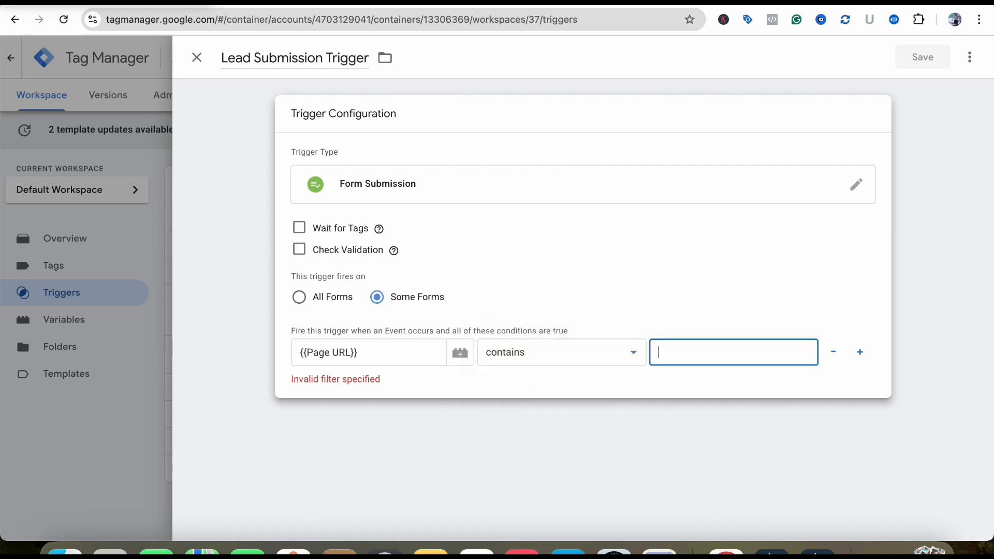
pyautogui.hotkey('ctrl', 'v')
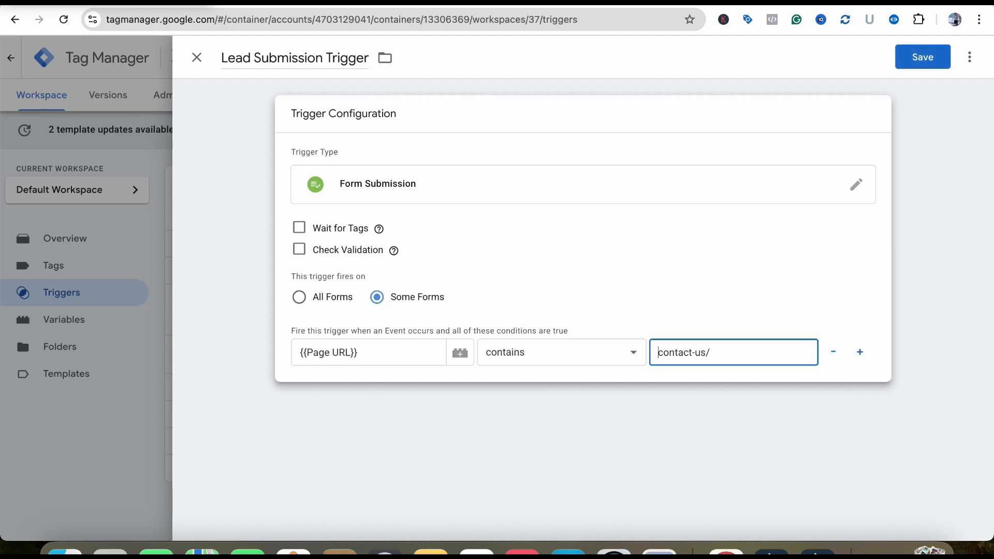
# Discard the unsaved Lead Submission Trigger and return to the triggers list.
pyautogui.click(197, 58)
pyautogui.click(599, 219)
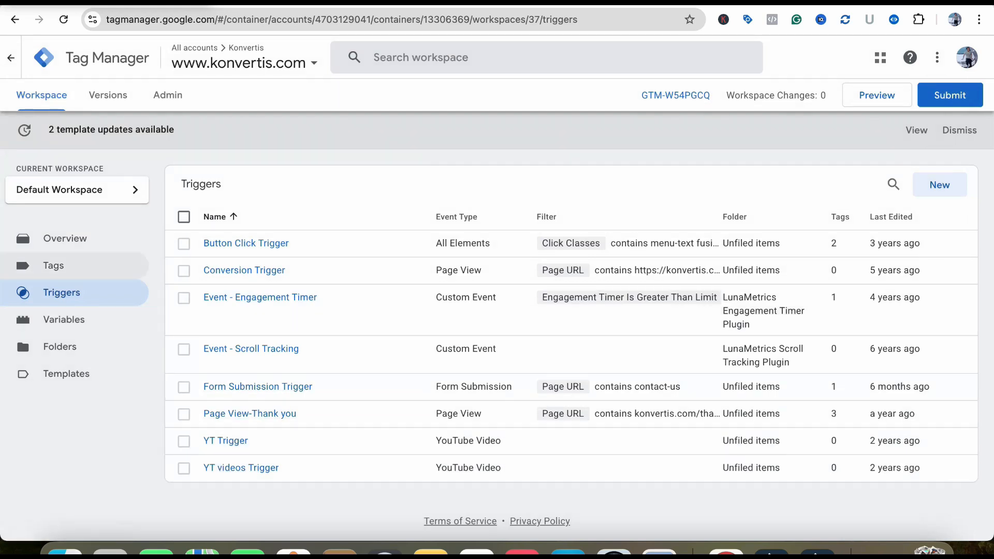
# Start a new tag in the workspace and name it EC Tag.
pyautogui.click(57, 265)
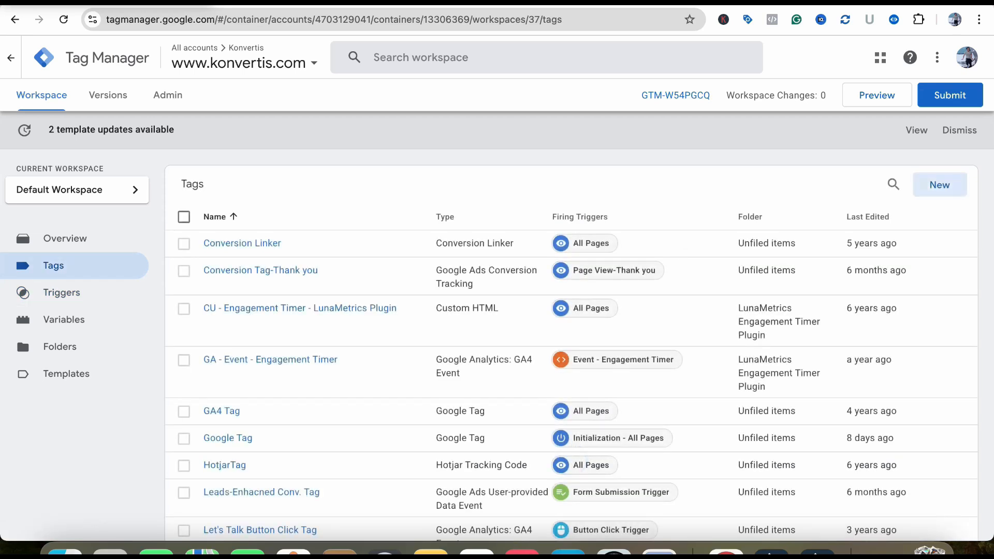
pyautogui.click(940, 185)
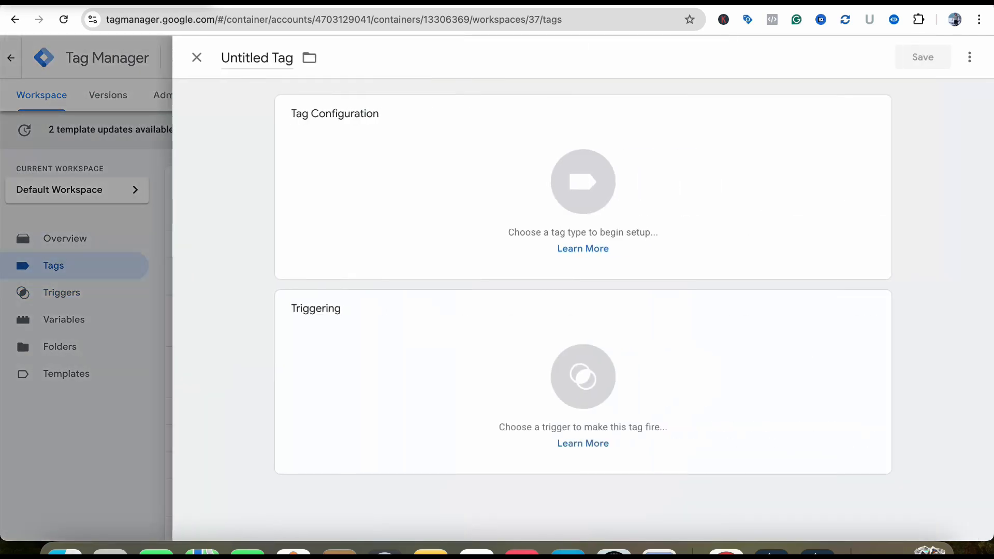
pyautogui.moveTo(270, 58); pyautogui.dragTo(221, 58)
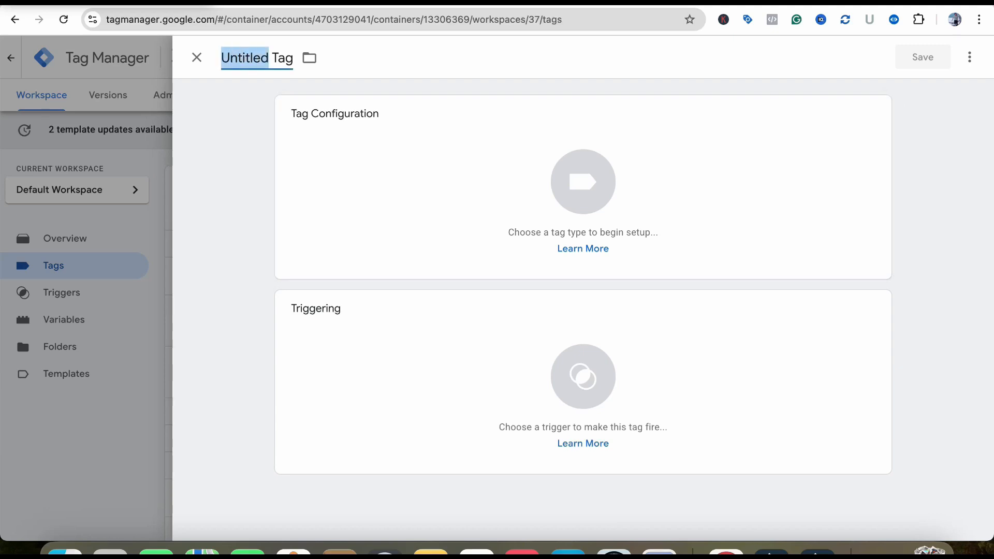
pyautogui.write('EC')
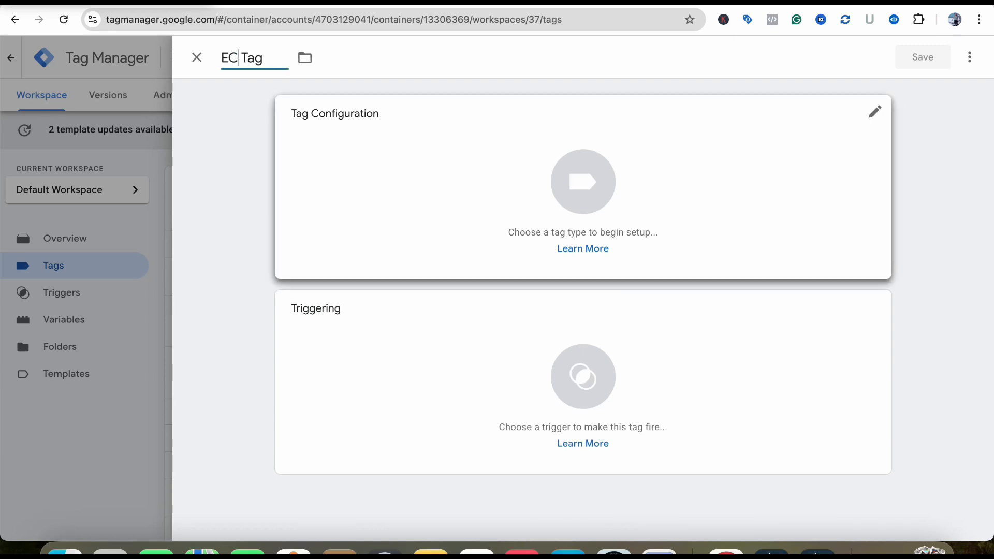
# Set the new tag's type to Google Ads User-provided Data Event.
pyautogui.click(595, 256)
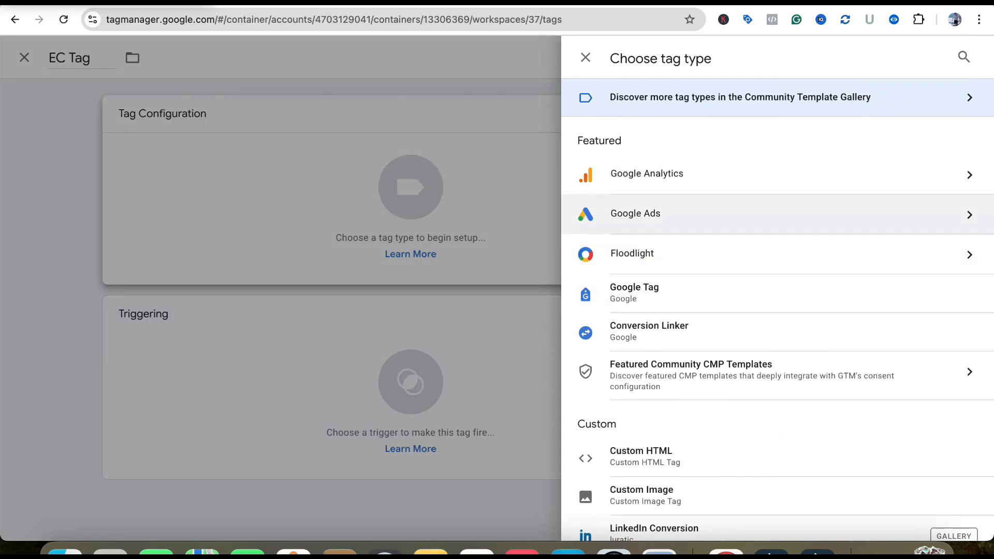
pyautogui.click(673, 214)
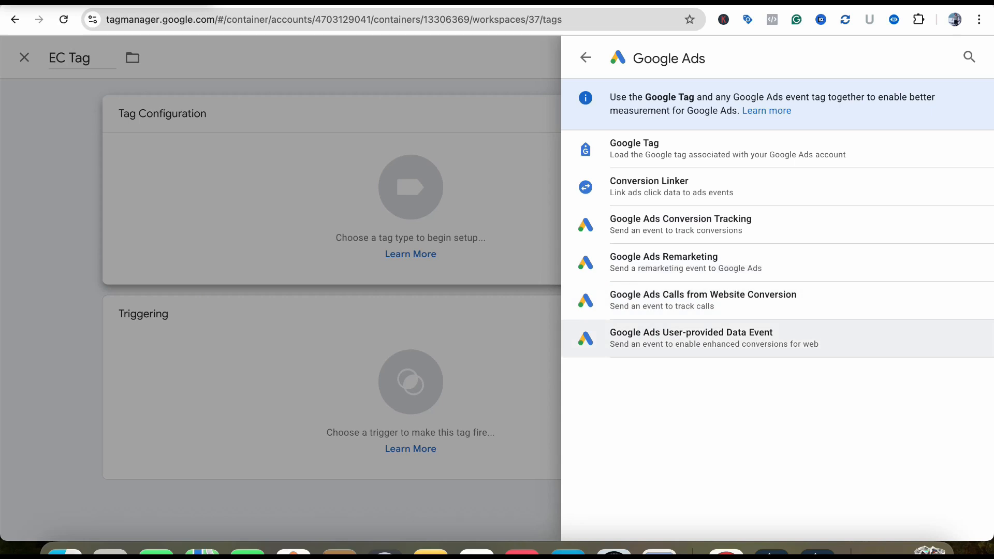
pyautogui.click(714, 338)
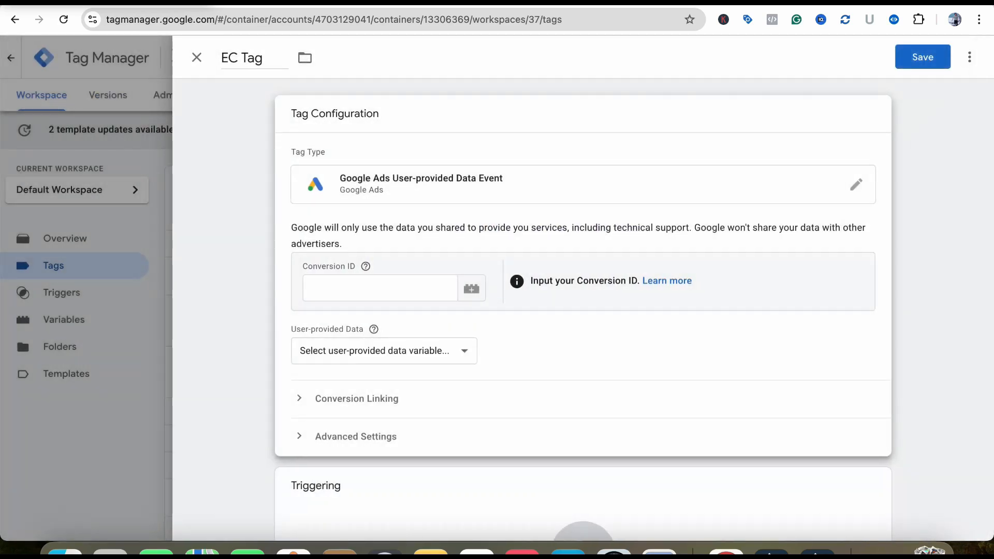
# Switch to Google Ads for the tag's Conversion ID and open the "lead form submitted" conversion action under the Submit lead form goal.
pyautogui.scroll(-1, 715, 339)
pyautogui.click(380, 238)
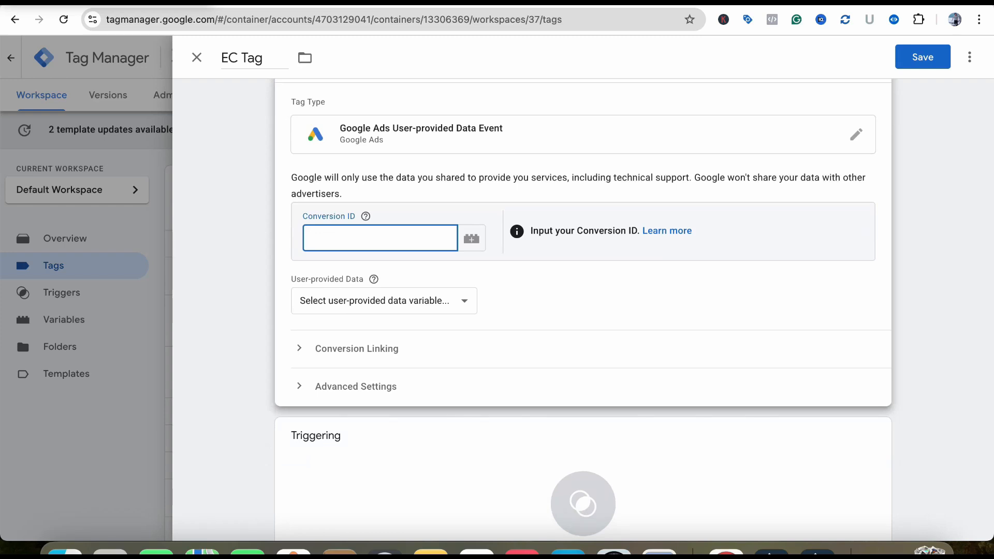
pyautogui.click(473, 2)
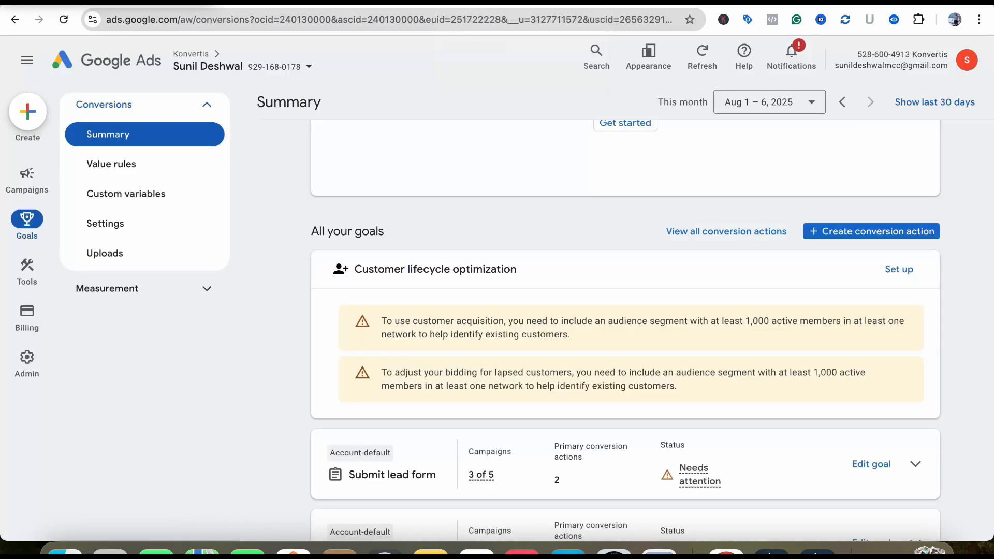
pyautogui.scroll(-5, 640, 331)
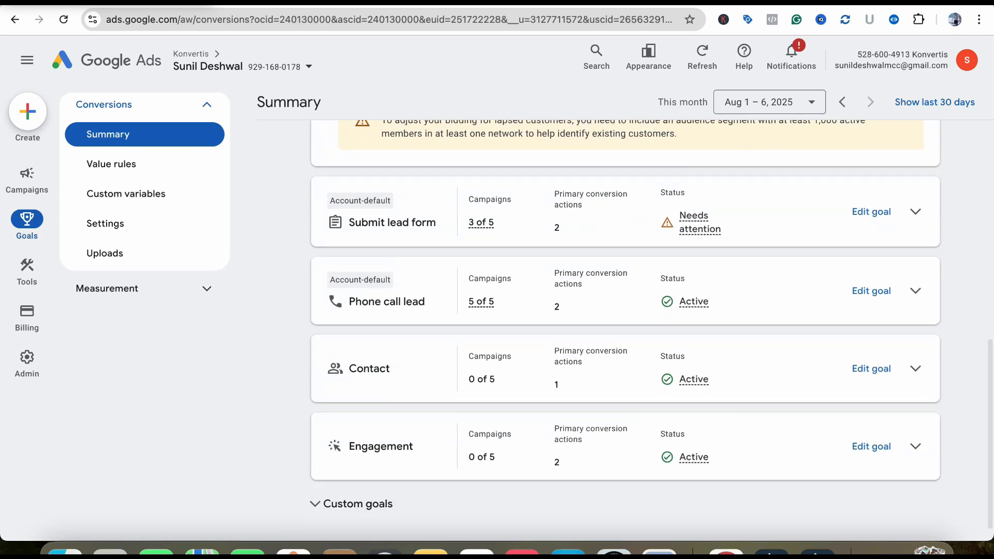
pyautogui.scroll(1, 651, 324)
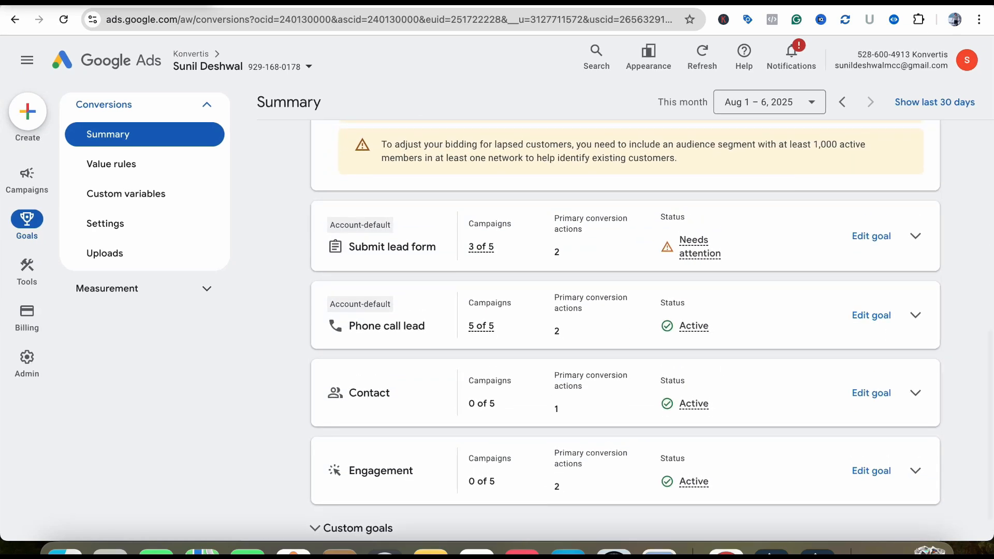
pyautogui.click(915, 236)
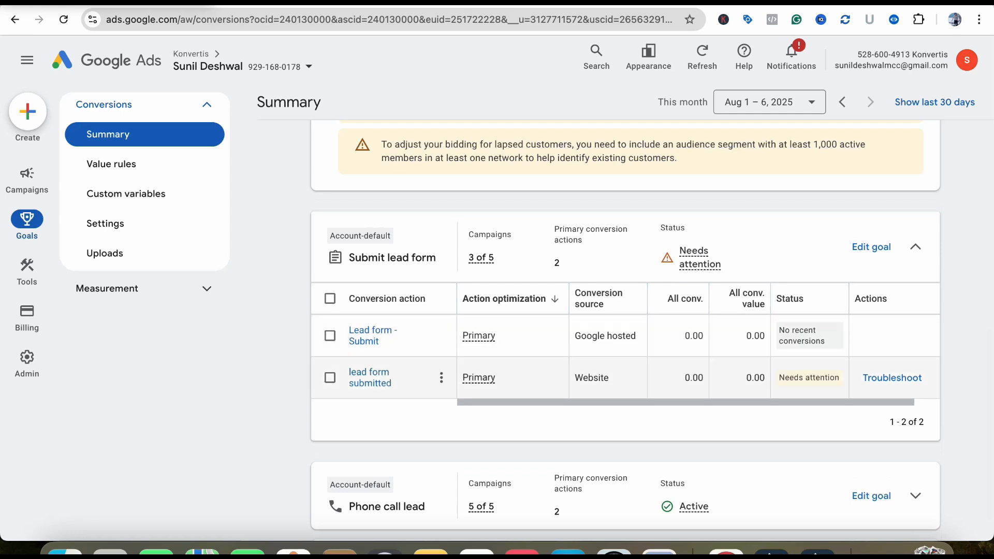
pyautogui.click(370, 378)
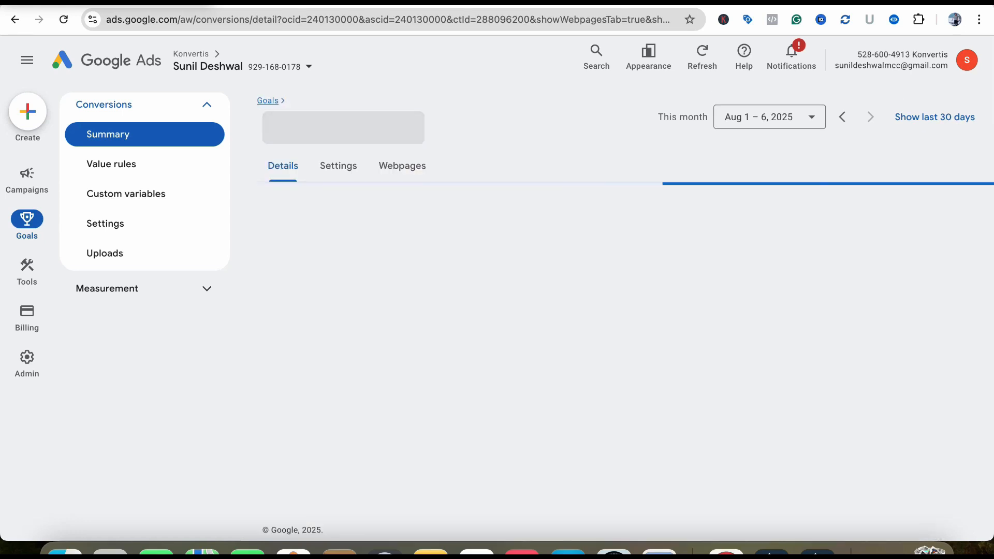
# Show the Google Tag Manager setup instructions for the "lead form submitted" conversion action and copy its Conversion ID.
pyautogui.scroll(-2, 625, 331)
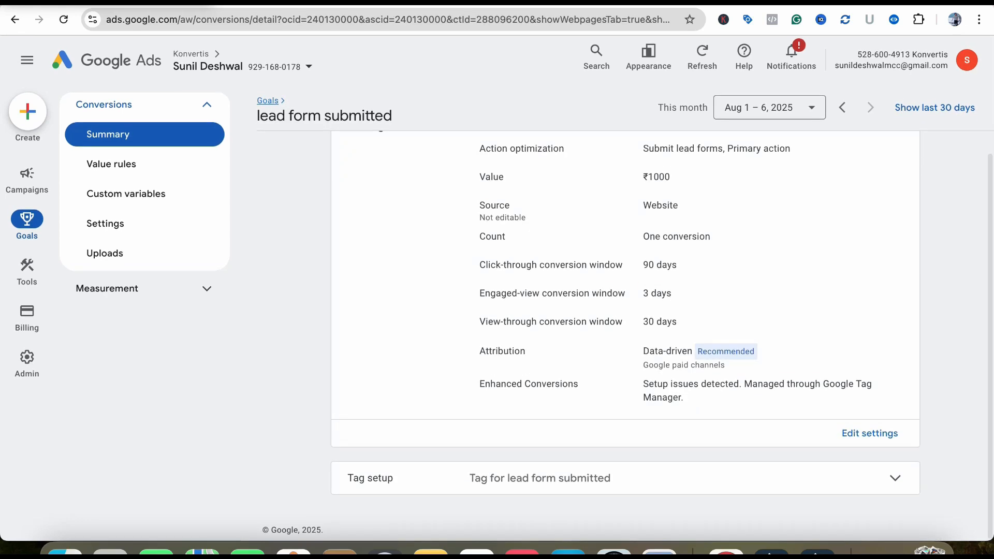
pyautogui.click(625, 478)
pyautogui.scroll(-3, 625, 414)
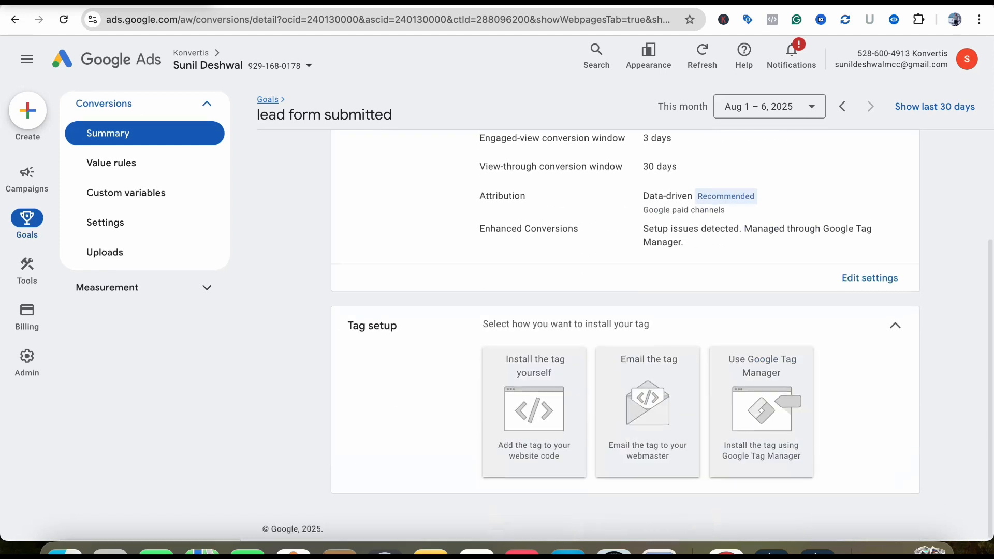
pyautogui.click(761, 409)
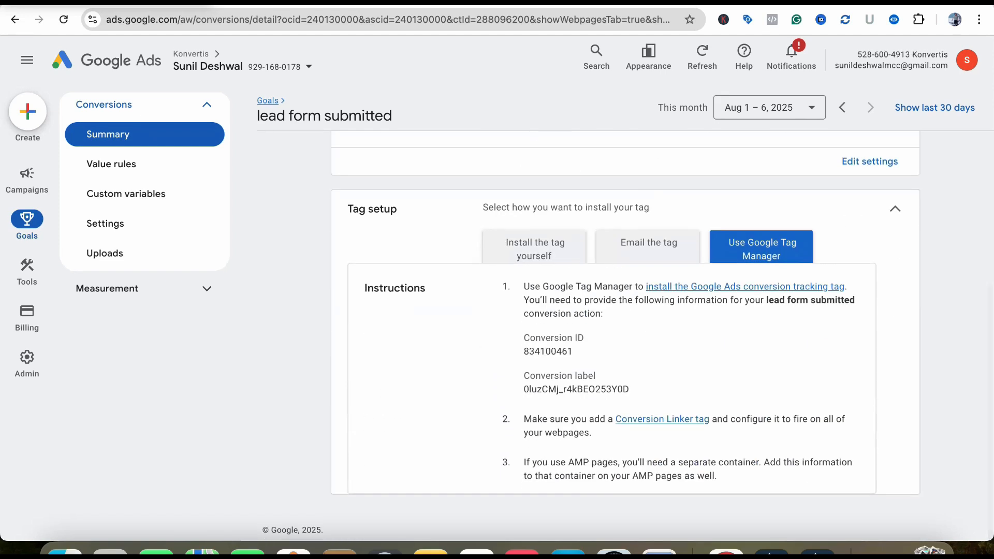
pyautogui.moveTo(573, 352); pyautogui.dragTo(523, 351)
pyautogui.press('super+c')
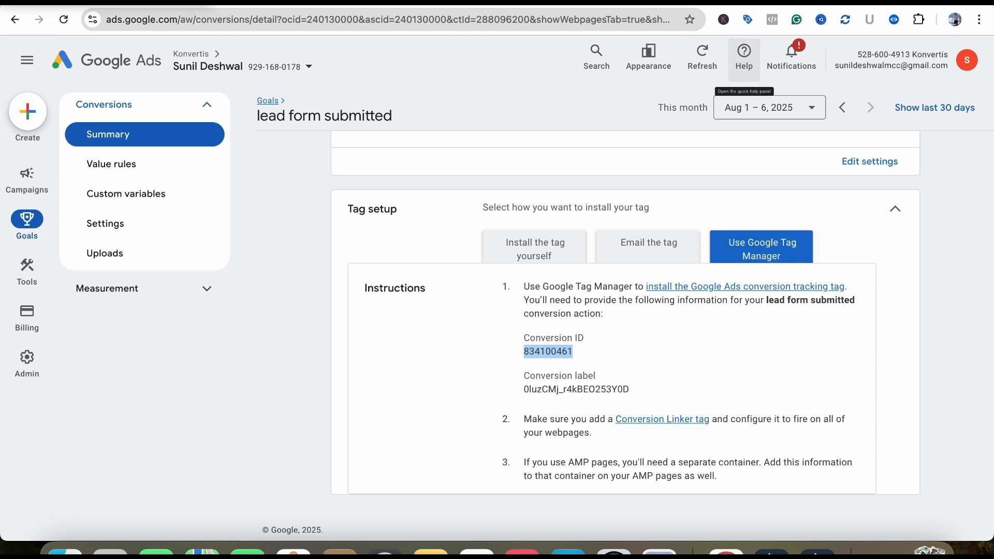
# Switch to Tag Manager and paste the copied Conversion ID into EC Tag.
pyautogui.hotkey('ctrl', 'Tab')
pyautogui.hotkey('ctrl', 'Tab')
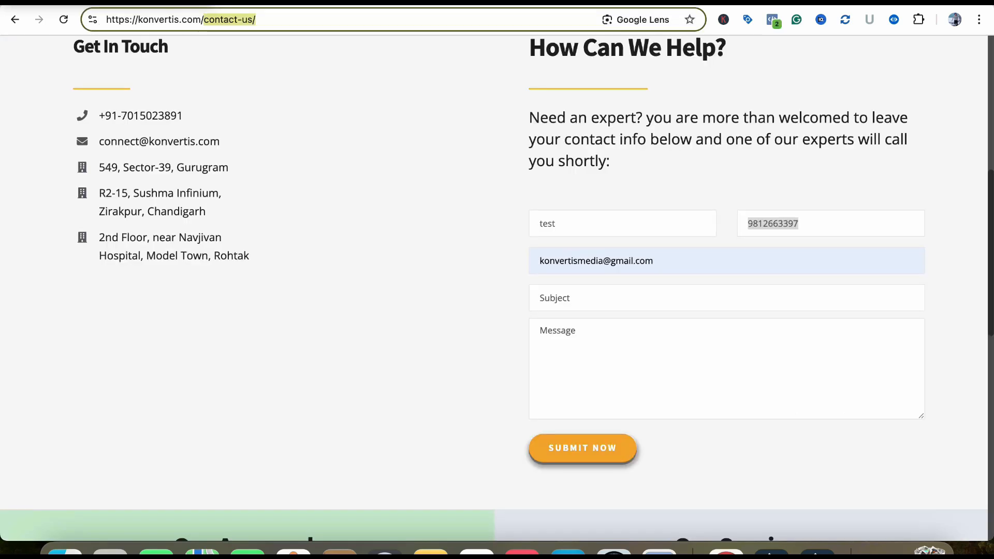
pyautogui.press('super+v')
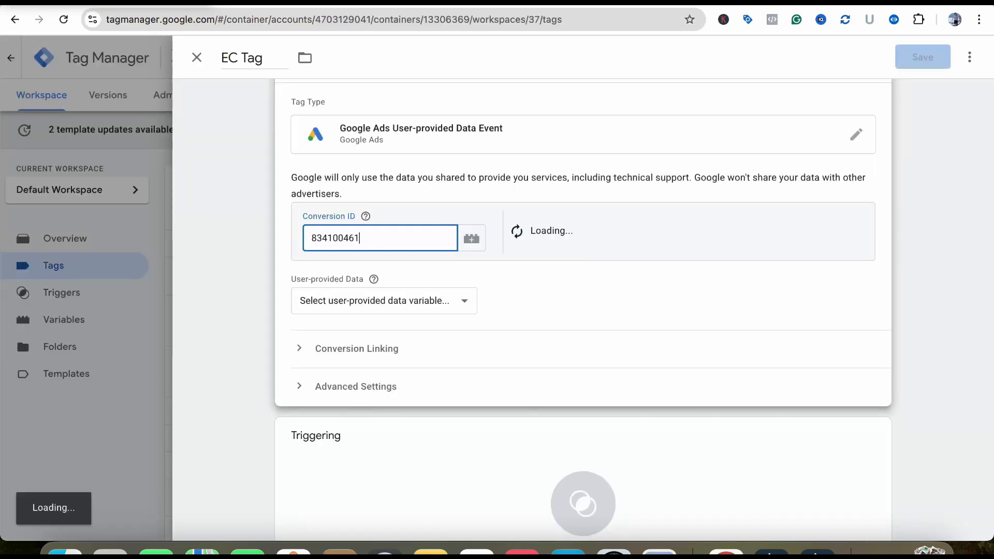
pyautogui.scroll(-2, 383, 301)
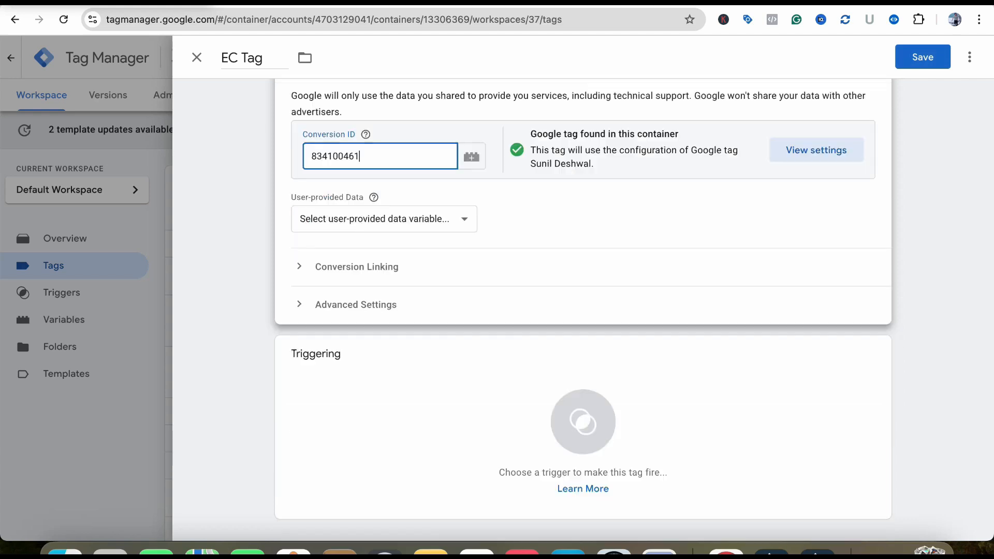
pyautogui.click(383, 220)
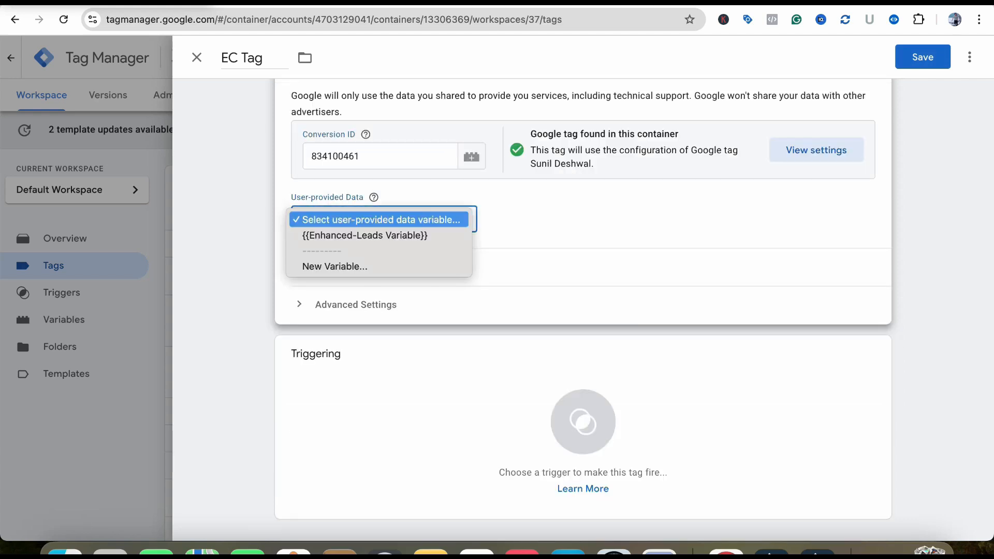
pyautogui.press('Escape')
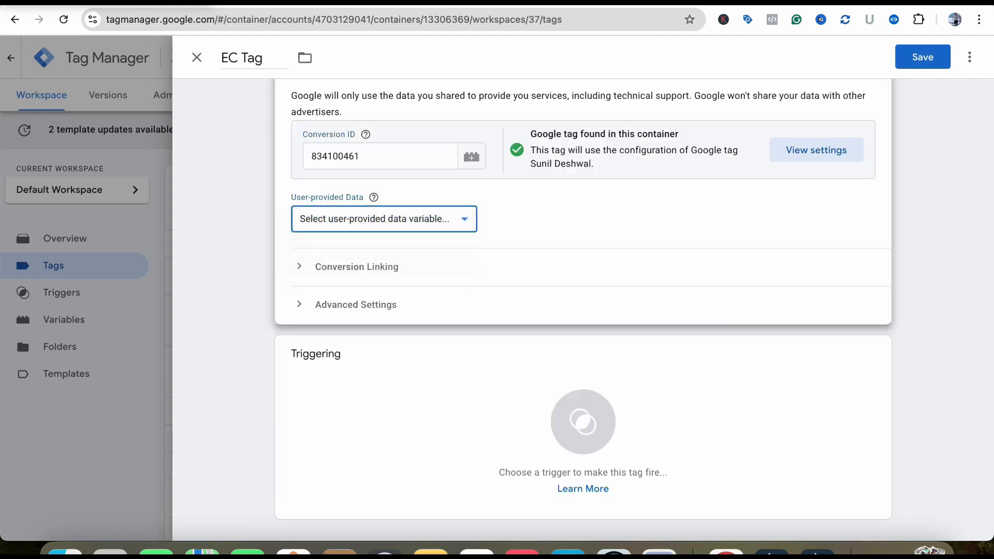
pyautogui.click(384, 220)
pyautogui.click(384, 219)
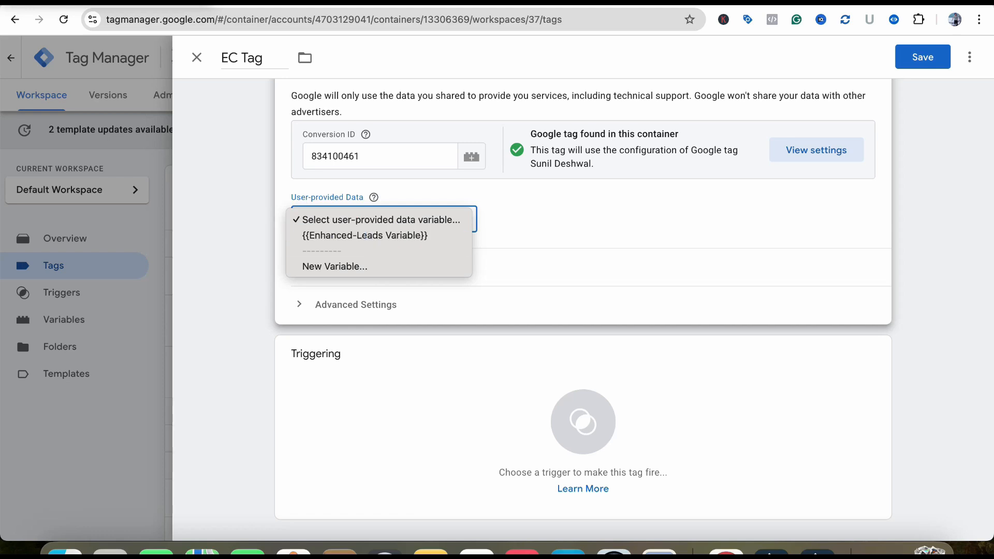
pyautogui.click(363, 267)
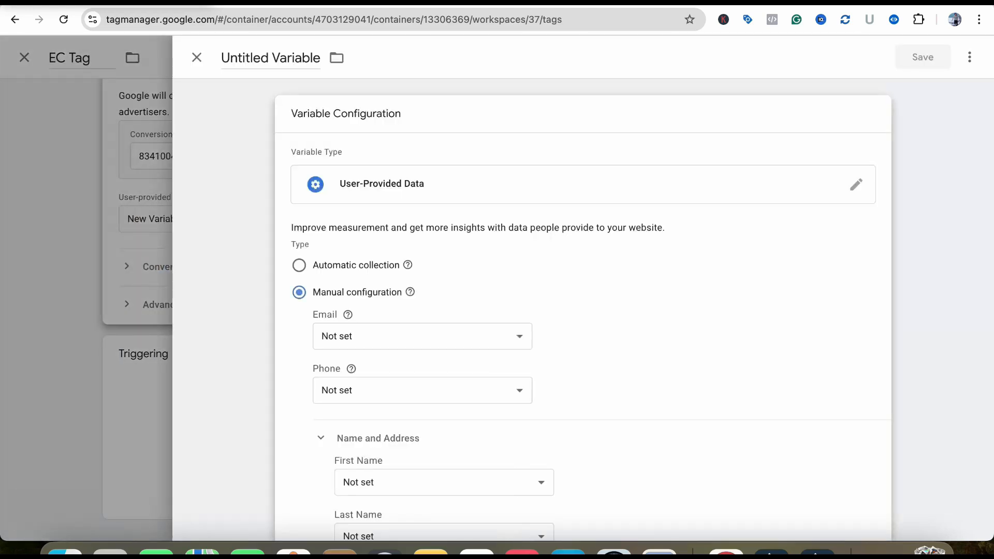
pyautogui.click(268, 58)
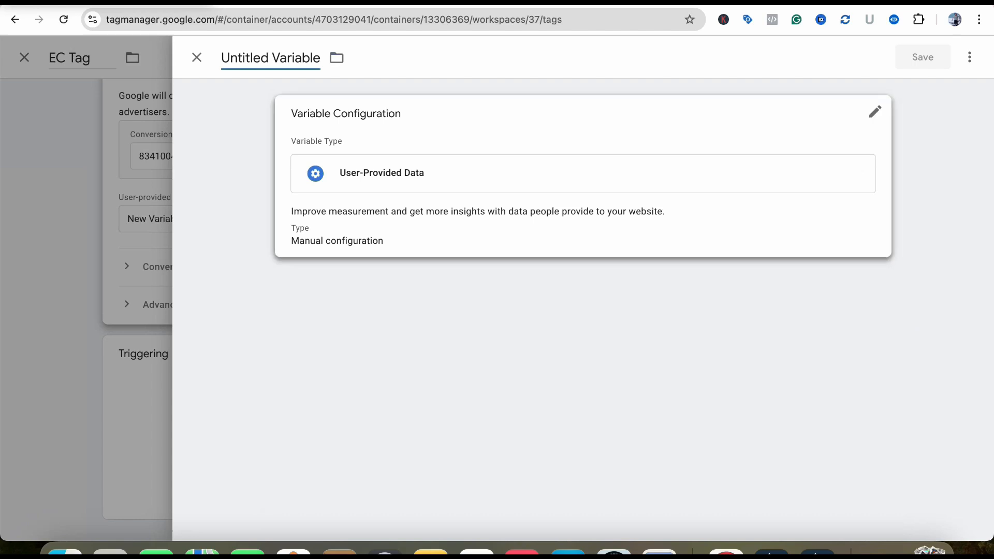
pyautogui.click(583, 217)
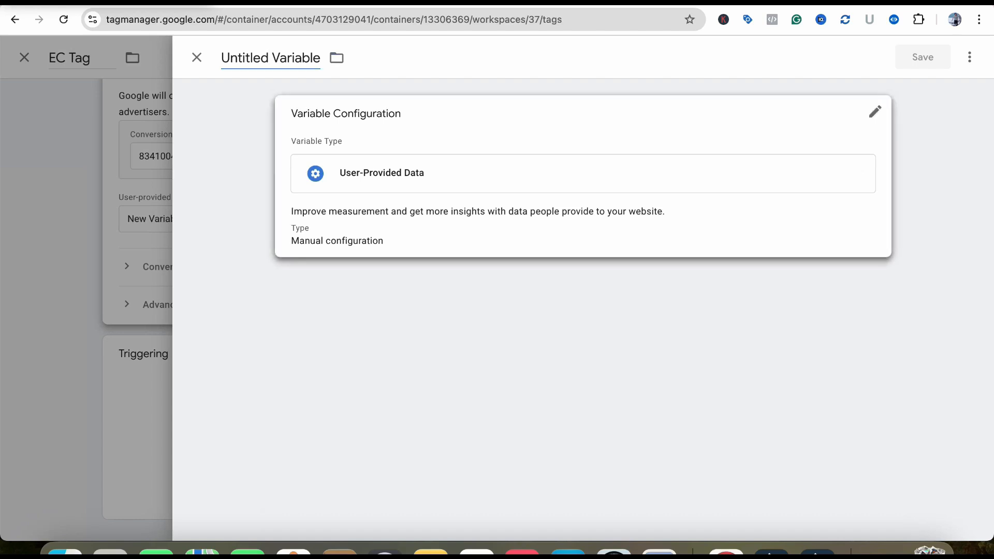
pyautogui.scroll(-1, 584, 311)
pyautogui.scroll(-2, 583, 311)
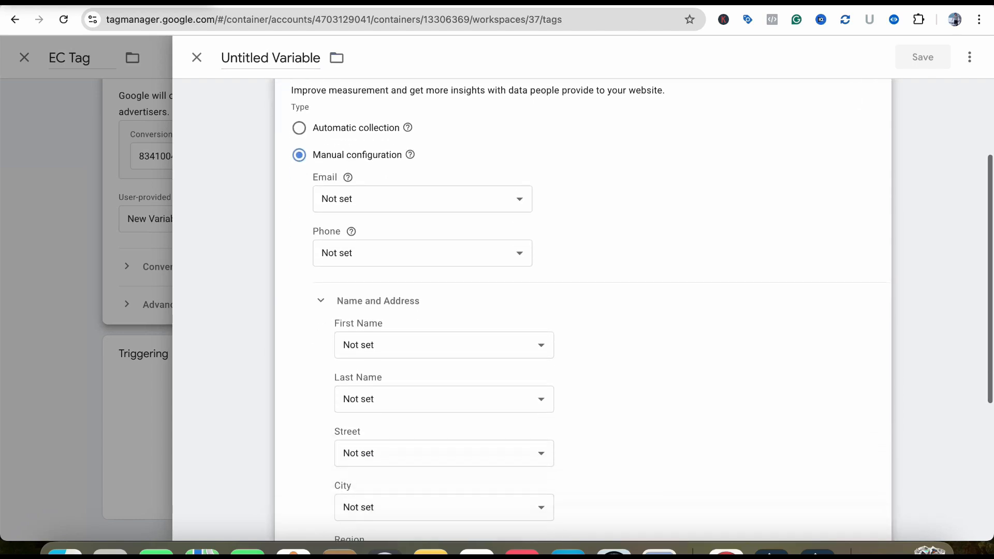
pyautogui.click(422, 253)
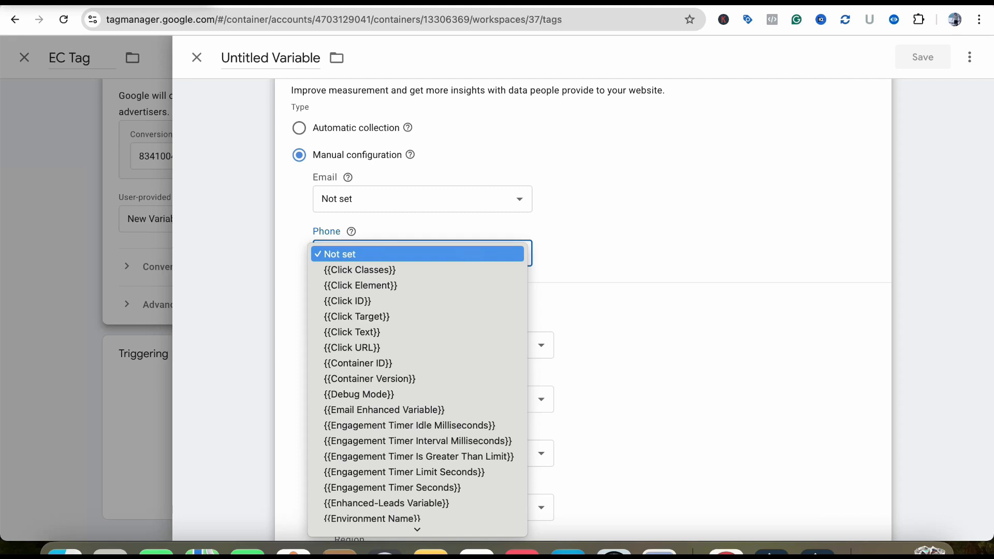
pyautogui.scroll(-3, 417, 394)
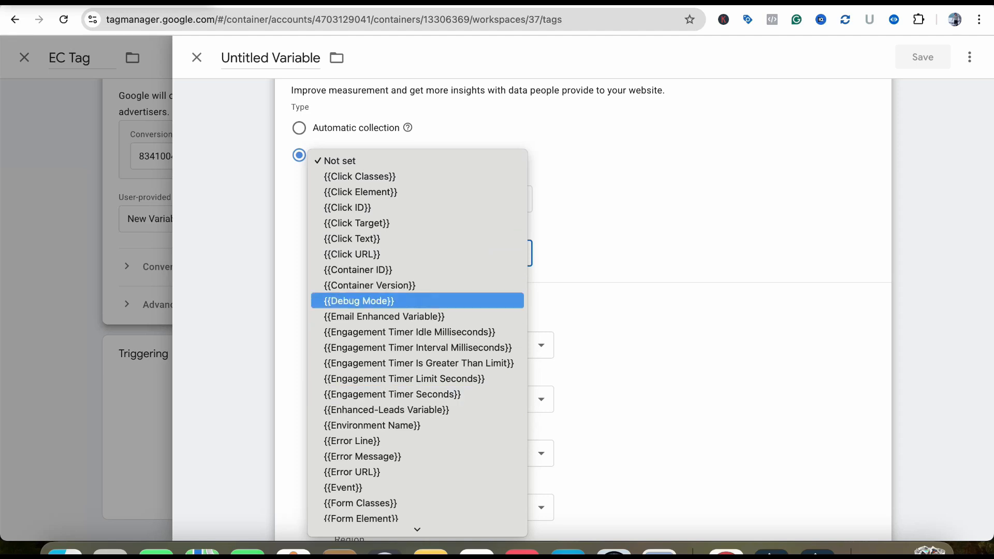
pyautogui.scroll(-5, 417, 301)
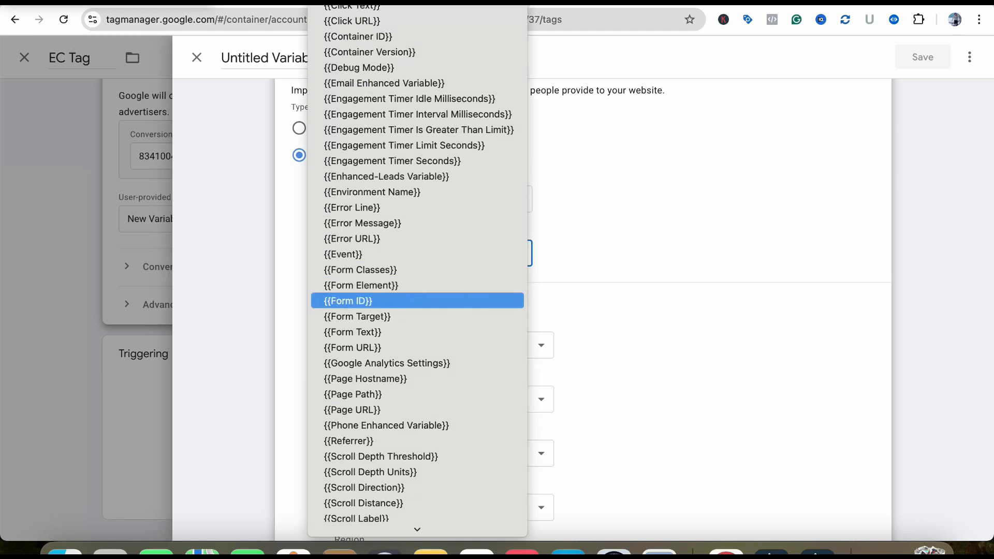
pyautogui.click(387, 425)
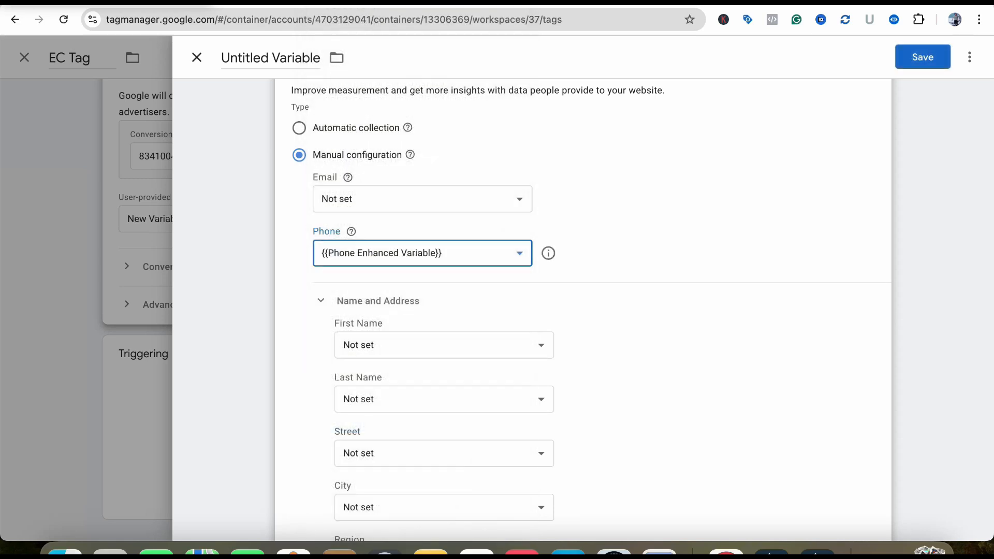
pyautogui.click(196, 58)
pyautogui.click(599, 219)
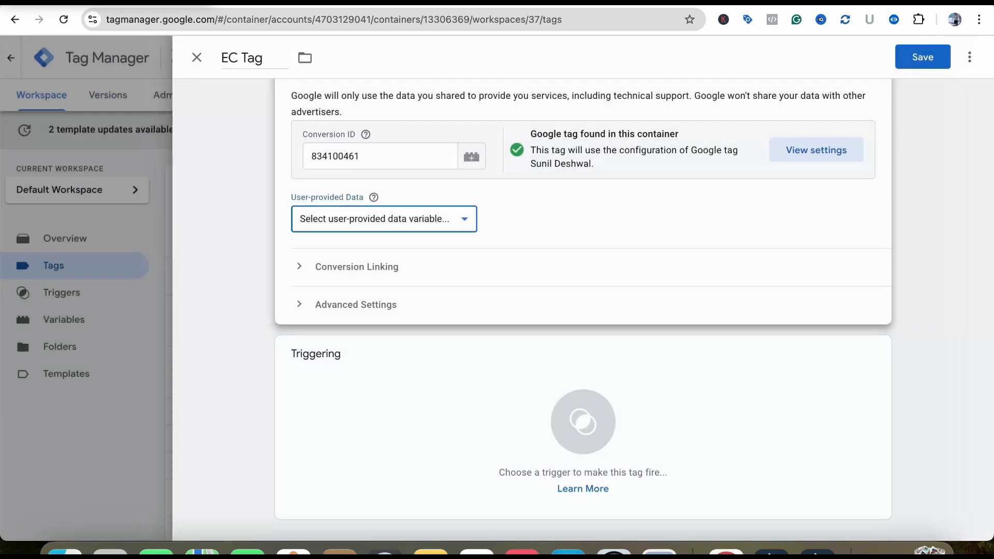
# Set EC Tag's User-provided Data to {{Enhanced-Leads Variable}} and assign Form Submission Trigger as its firing trigger.
pyautogui.click(383, 219)
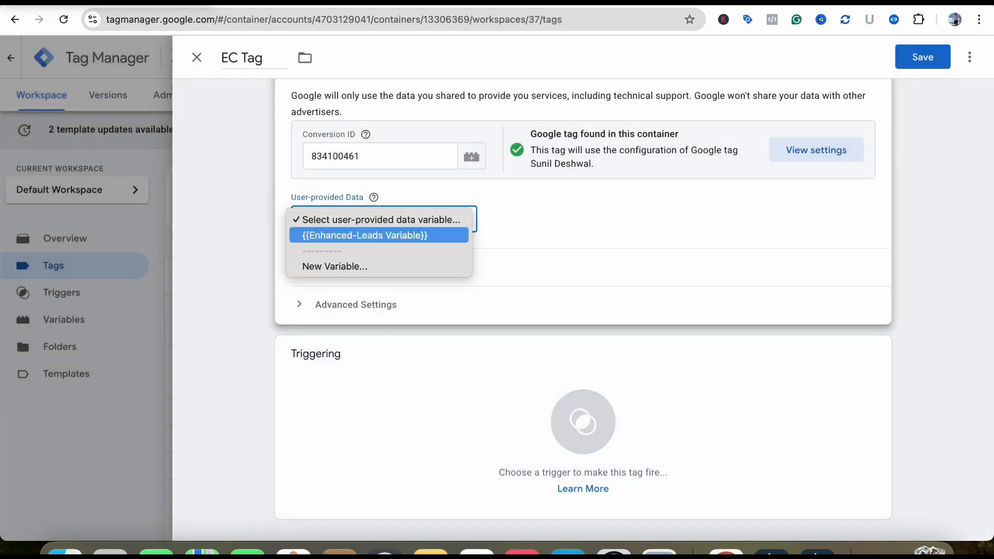
pyautogui.click(379, 236)
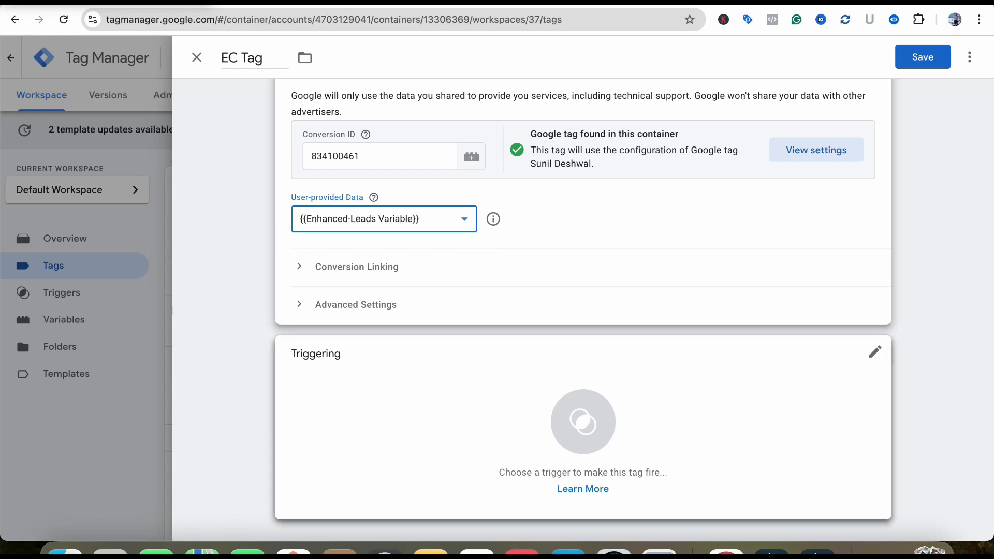
pyautogui.click(583, 422)
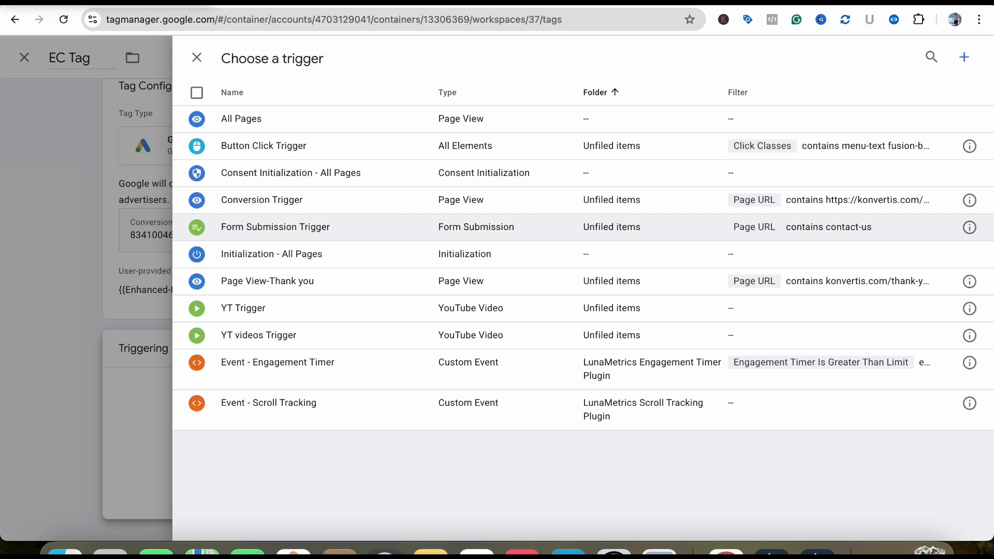
pyautogui.click(276, 227)
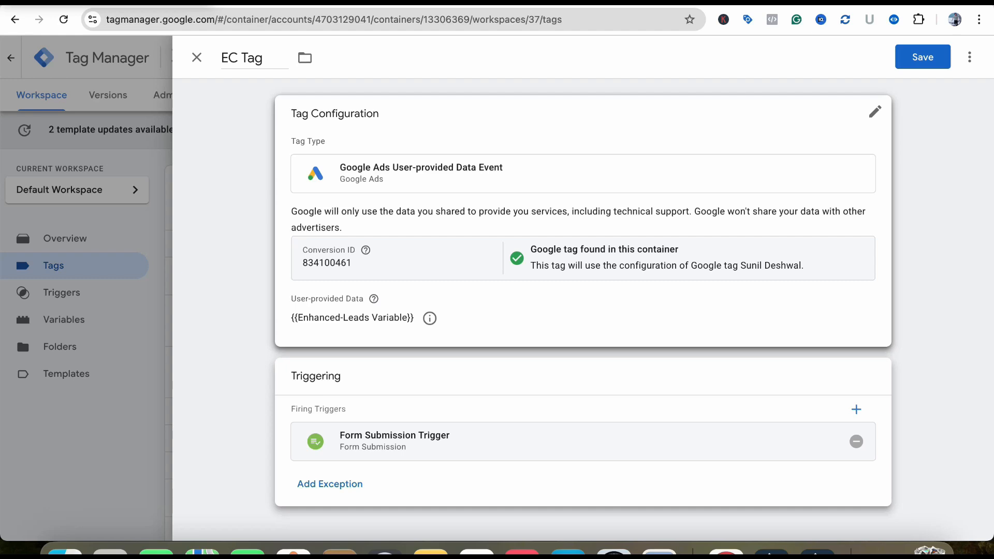
# Start a new User-Provided Data variable from EC Tag and map its Email field to {{Email Enhanced Variable}}.
pyautogui.click(467, 321)
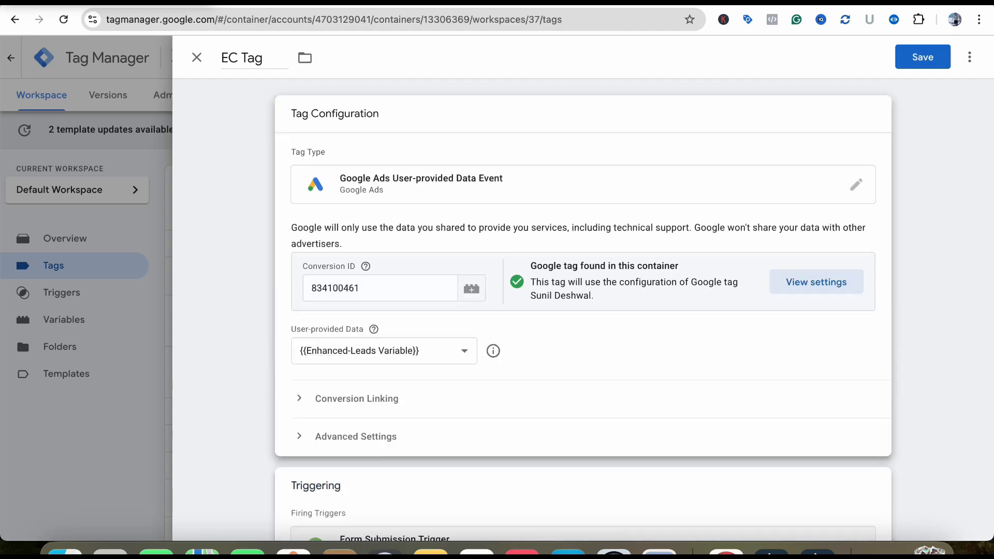
pyautogui.click(384, 350)
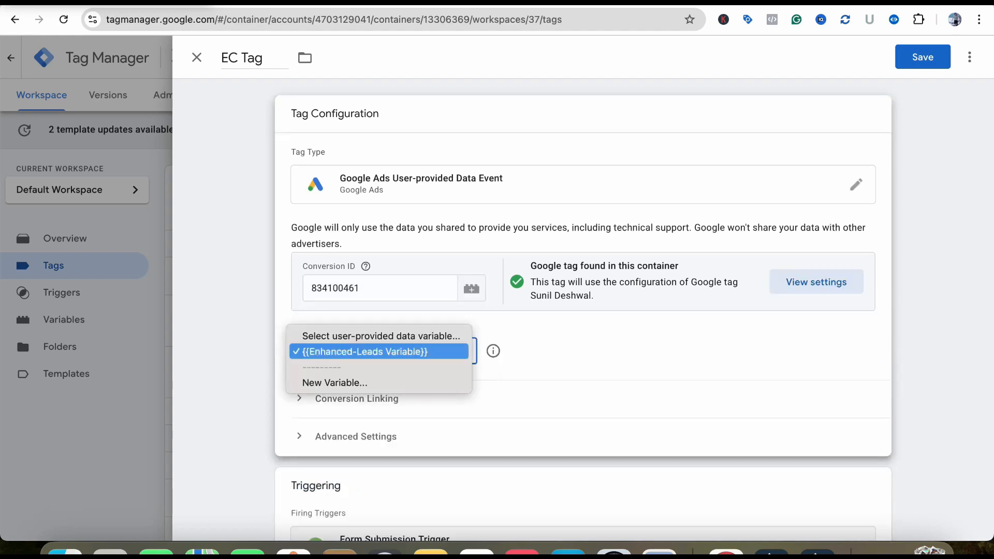
pyautogui.click(352, 382)
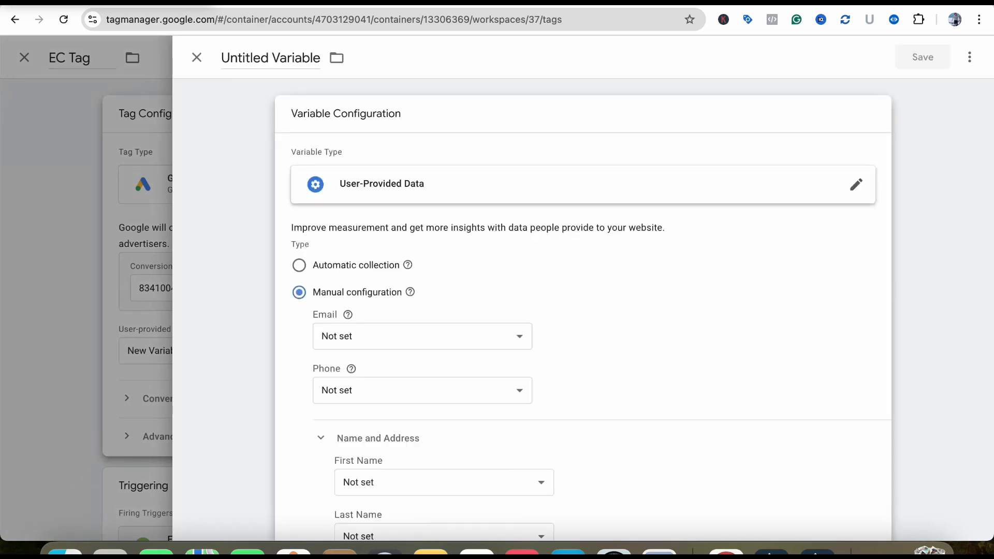
pyautogui.scroll(-2, 582, 310)
pyautogui.scroll(-1, 583, 311)
pyautogui.click(422, 294)
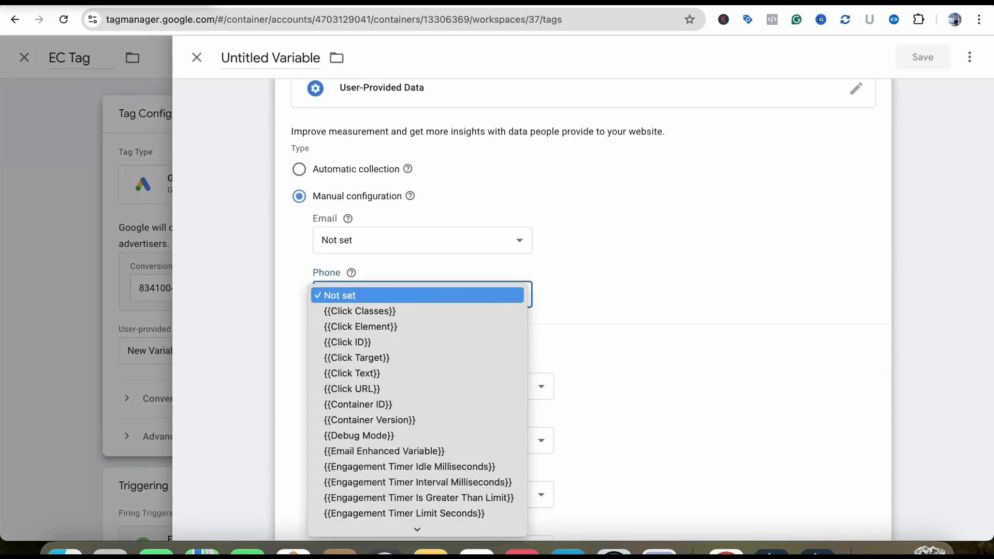
pyautogui.click(422, 241)
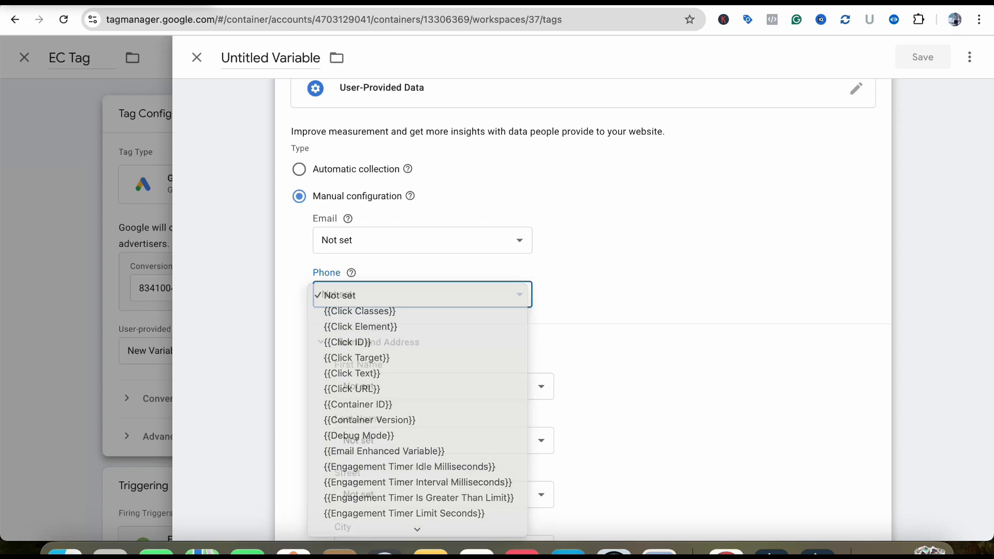
pyautogui.click(422, 240)
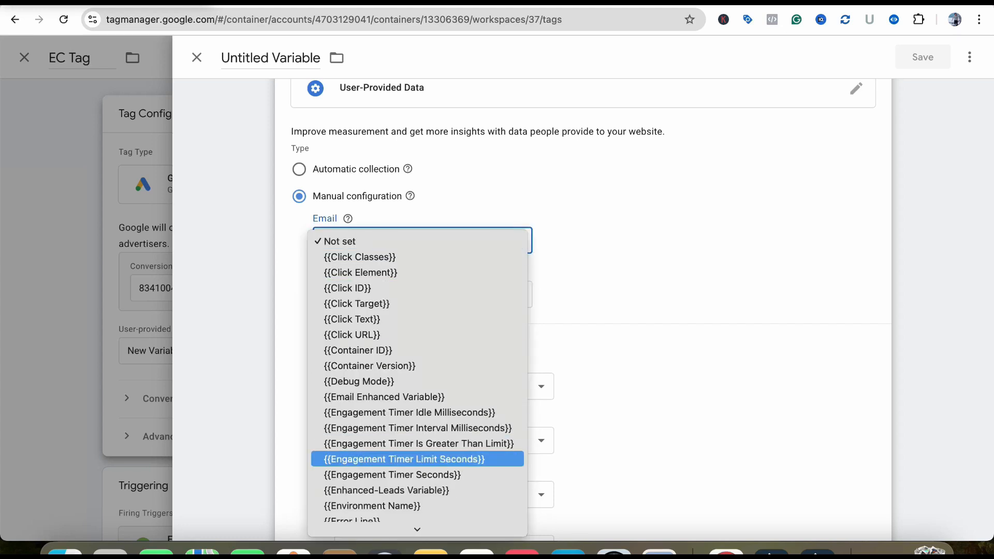
pyautogui.click(384, 397)
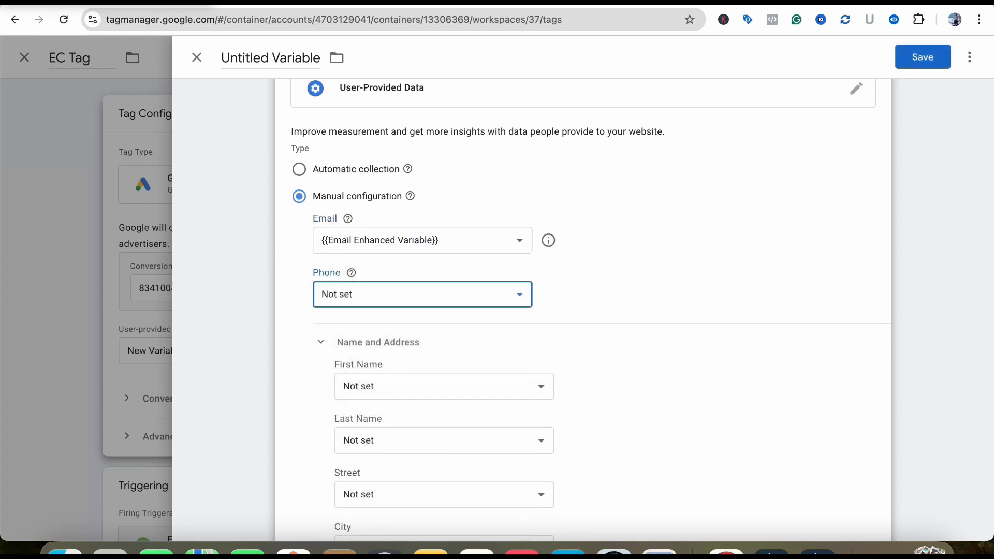
# Map the new variable's Phone field to {{Phone Enhanced Variable}}.
pyautogui.click(422, 294)
pyautogui.scroll(-10, 418, 466)
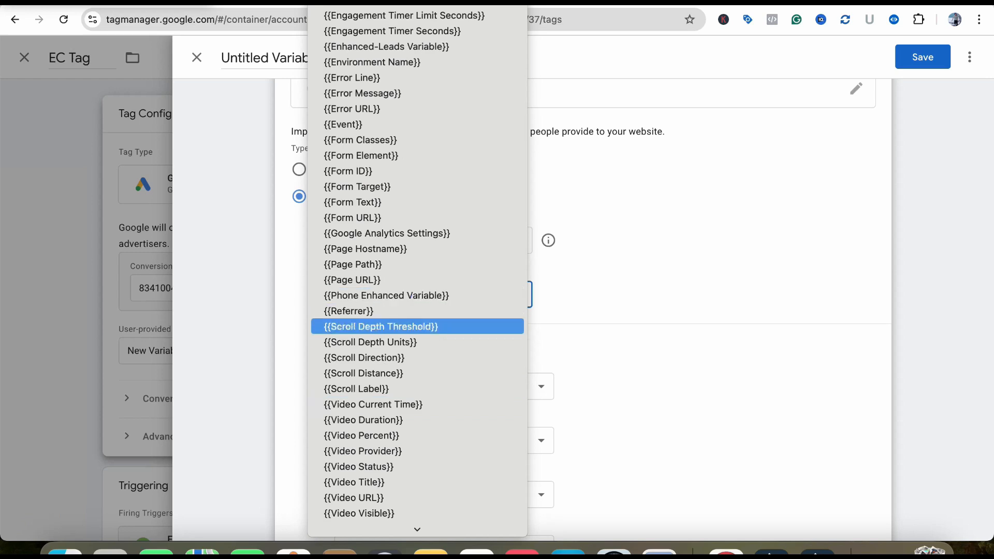
pyautogui.click(399, 295)
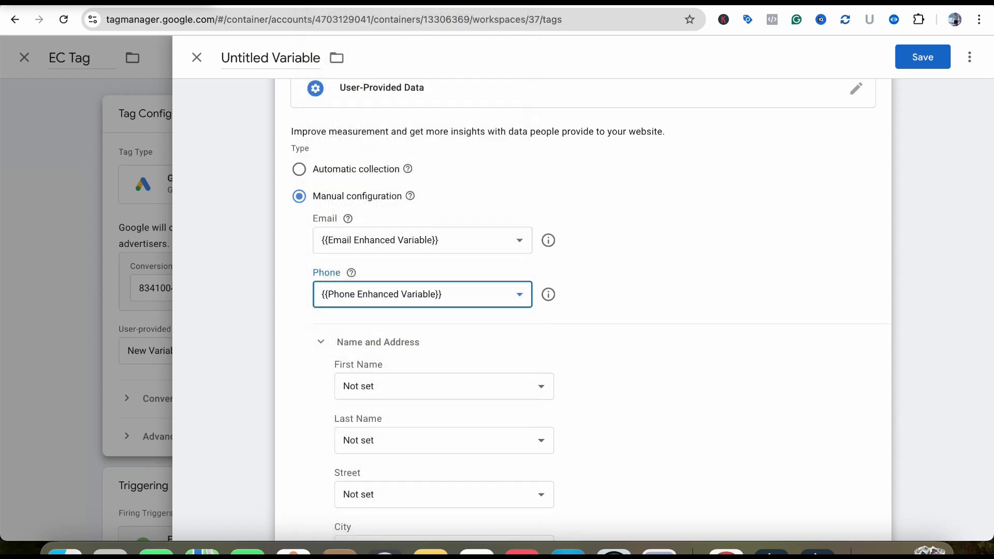
# Review the remaining name and address fields and rename the new variable as EC Variable.
pyautogui.scroll(-5, 583, 311)
pyautogui.scroll(-3, 583, 311)
pyautogui.scroll(3, 583, 311)
pyautogui.scroll(5, 583, 311)
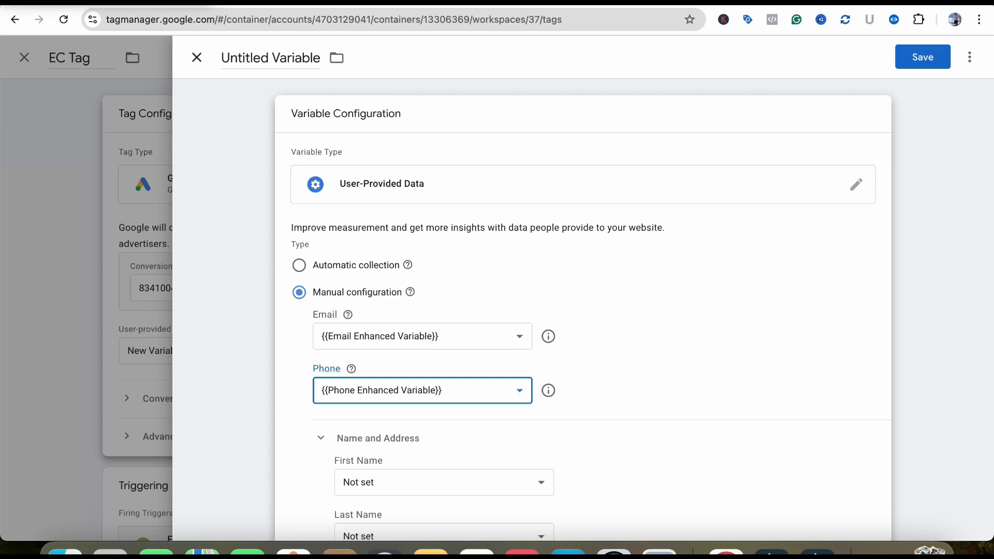
pyautogui.doubleClick(264, 58)
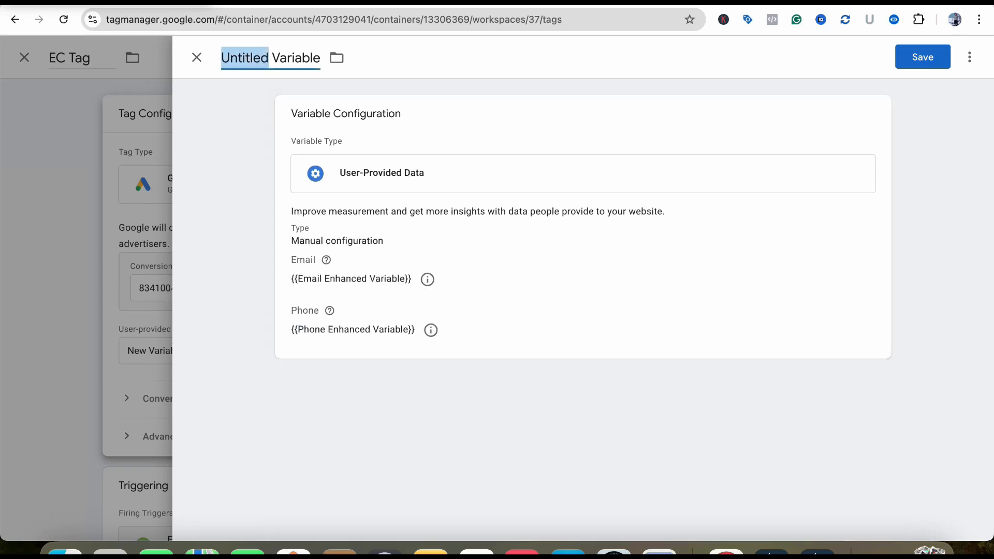
pyautogui.write('EC')
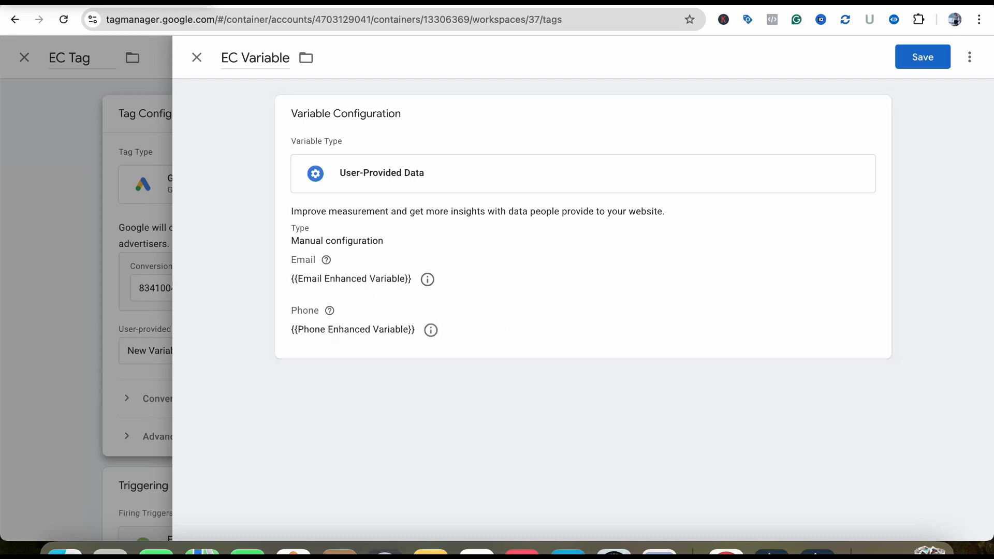
# Close EC Variable without saving it and return to EC Tag.
pyautogui.moveTo(221, 58); pyautogui.dragTo(272, 58)
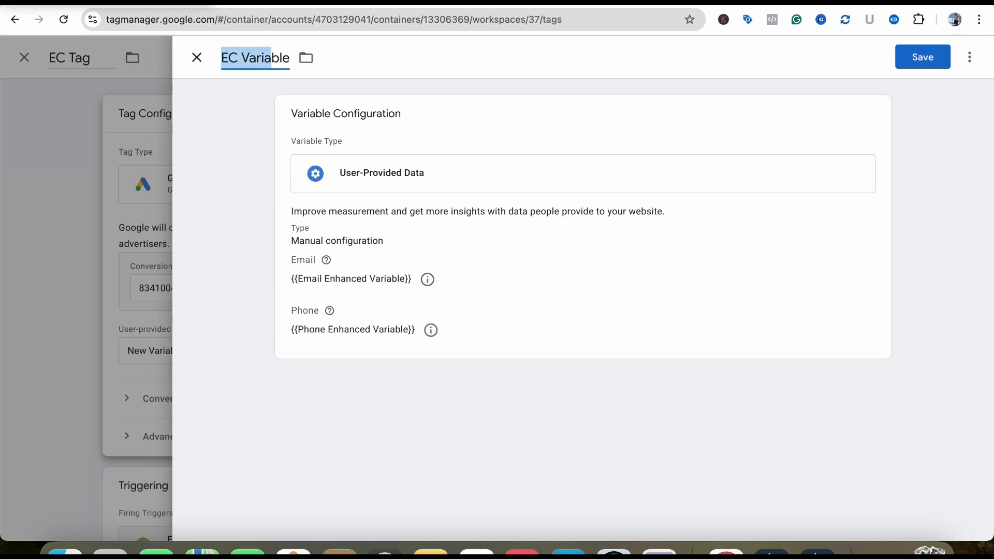
pyautogui.click(197, 57)
pyautogui.click(600, 219)
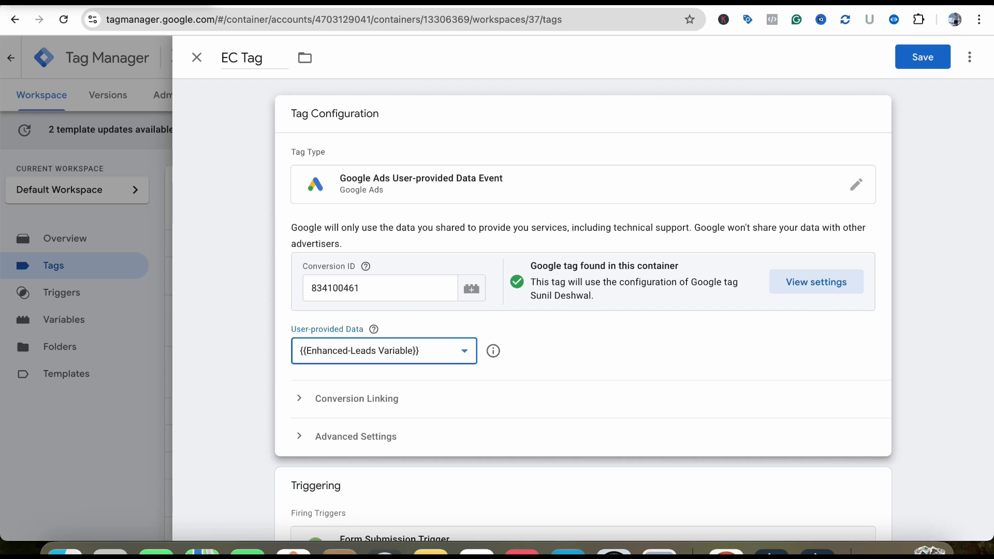
# Check EC Tag's {{Enhanced-Leads Variable}} selection and Form Submission Trigger, and close the tag without saving it.
pyautogui.click(600, 342)
pyautogui.scroll(-2, 600, 342)
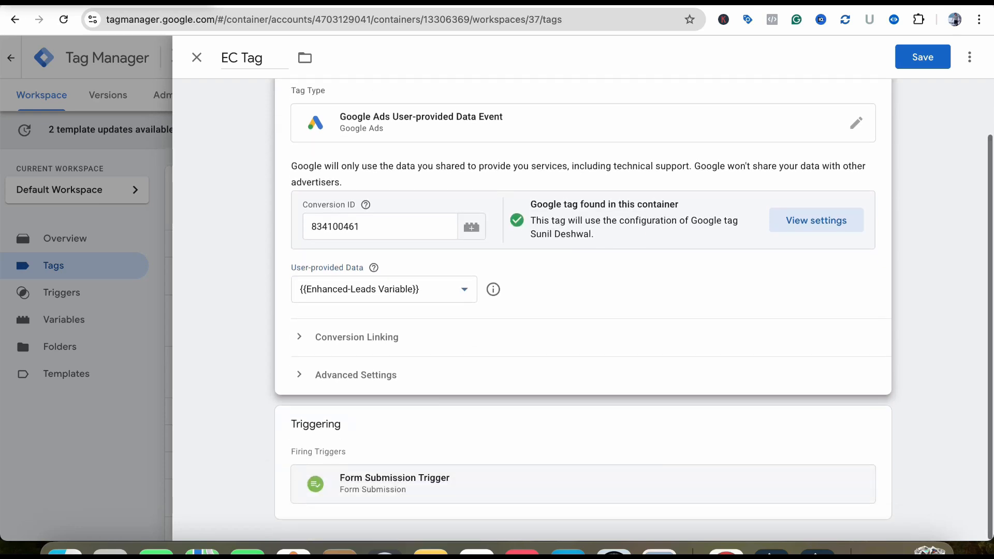
pyautogui.click(441, 280)
pyautogui.click(365, 291)
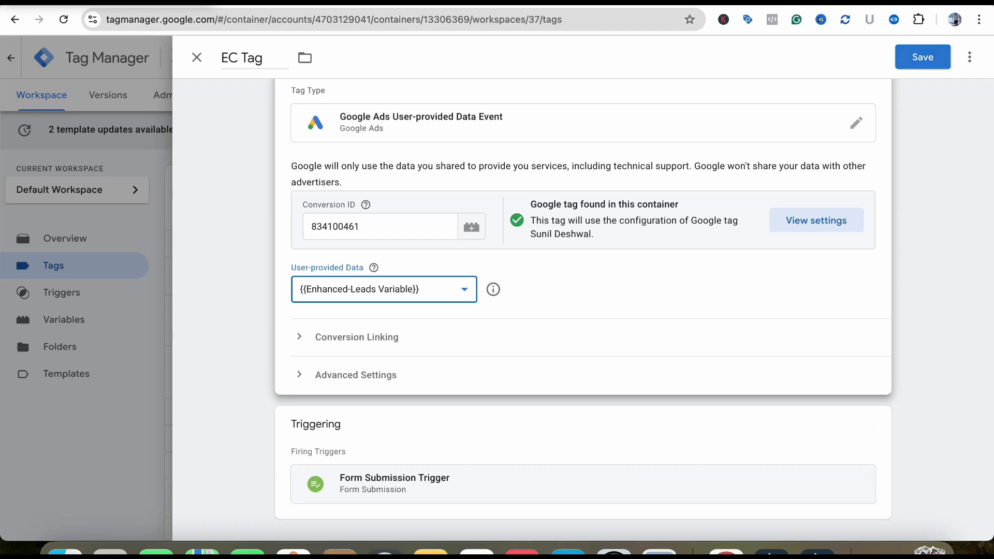
pyautogui.click(197, 58)
pyautogui.click(599, 220)
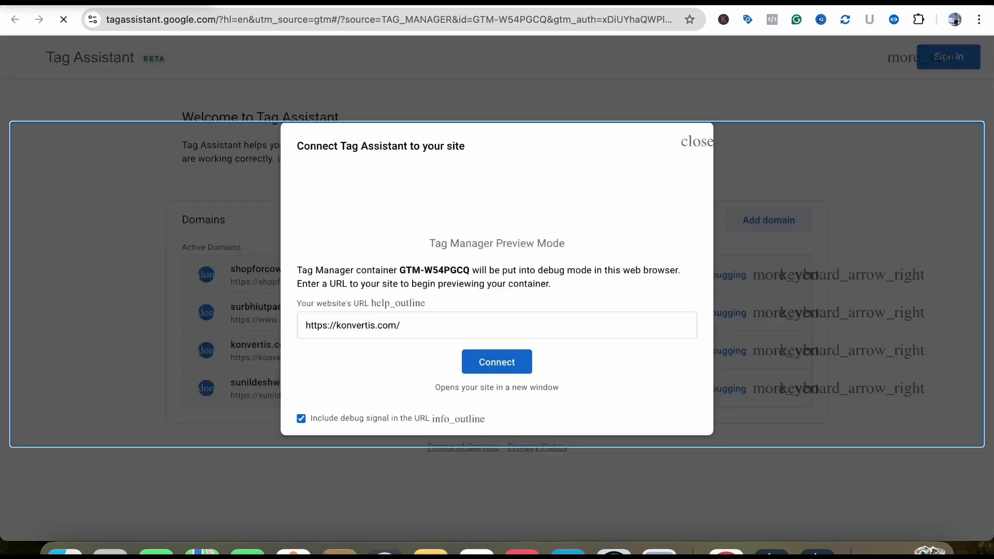
pyautogui.click(497, 362)
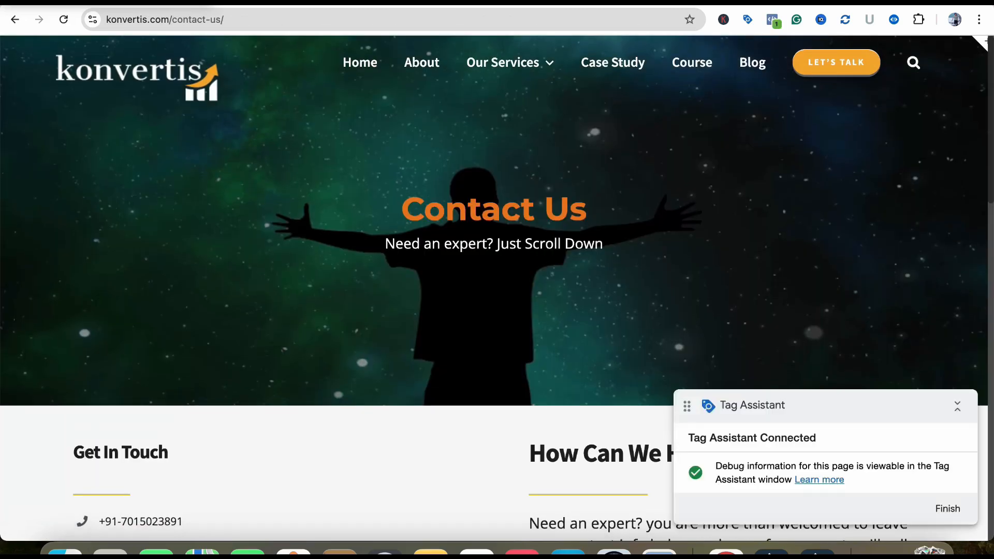
pyautogui.scroll(-3, 498, 280)
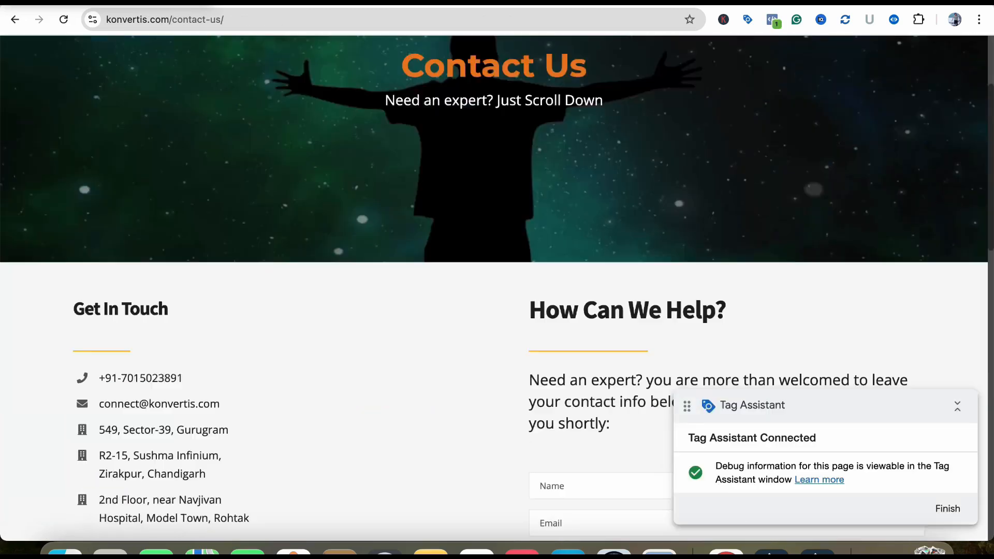
pyautogui.scroll(-6, 497, 279)
# Fill in the contact form with a name, phone number, e-mail and the subject "hi", and submit it.
pyautogui.click(623, 171)
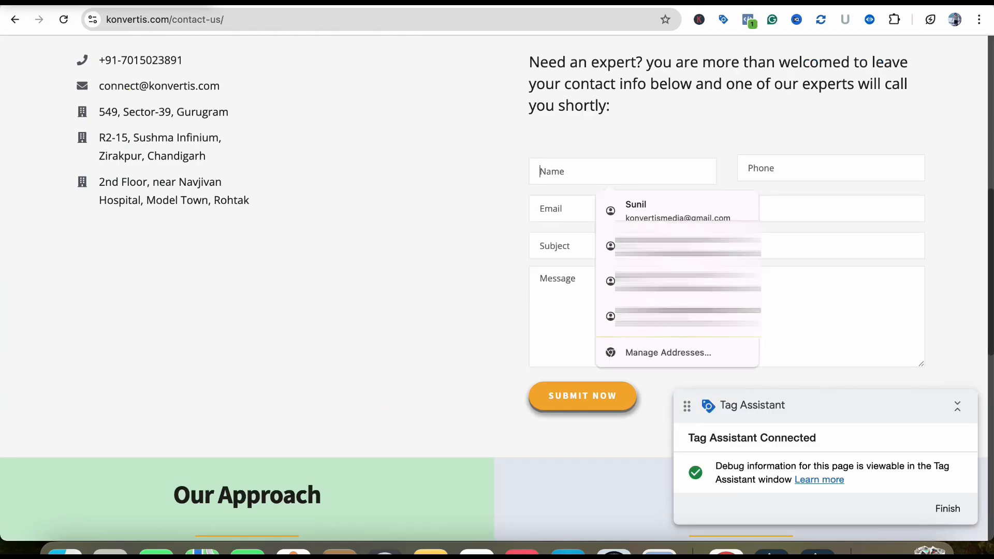
pyautogui.click(678, 211)
pyautogui.click(753, 170)
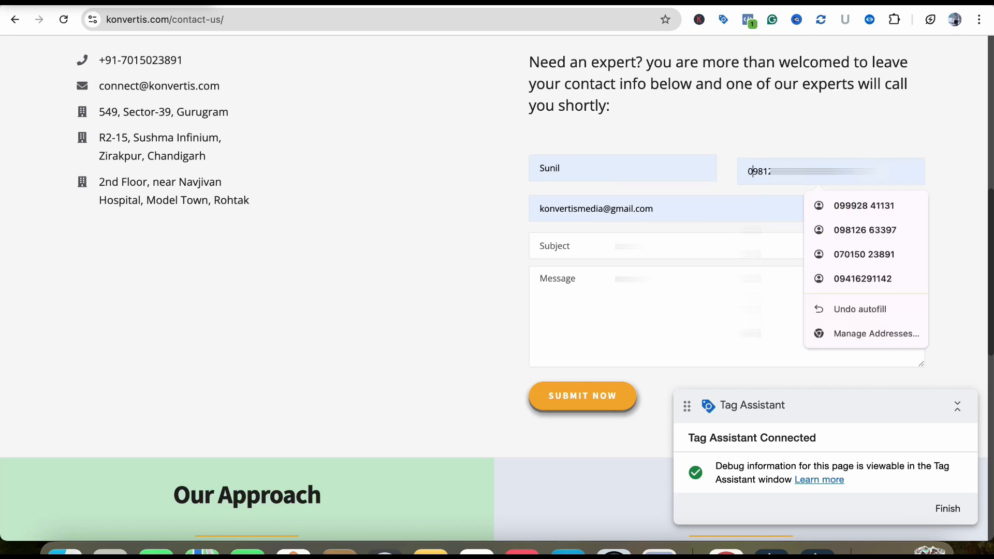
pyautogui.press('BackSpace')
pyautogui.click(611, 246)
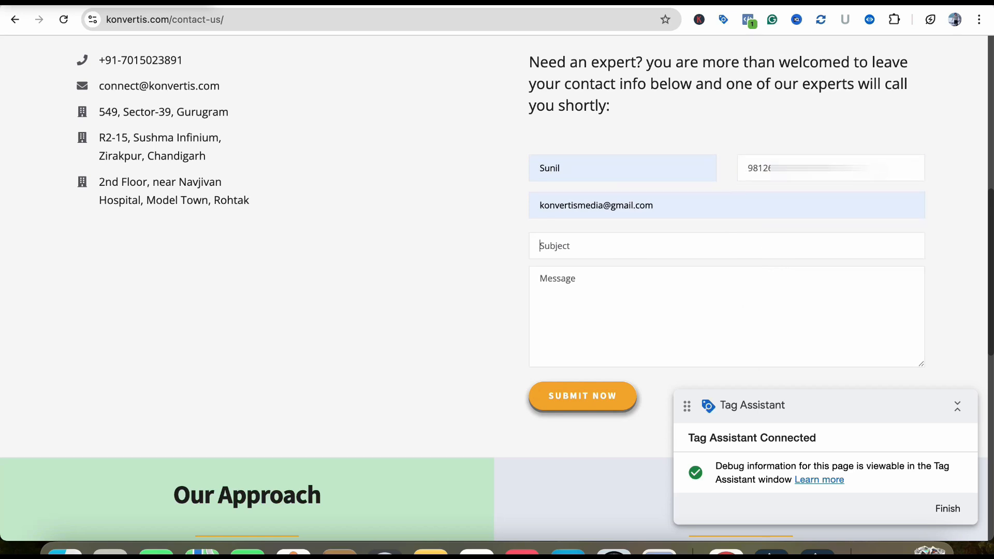
pyautogui.write('hi')
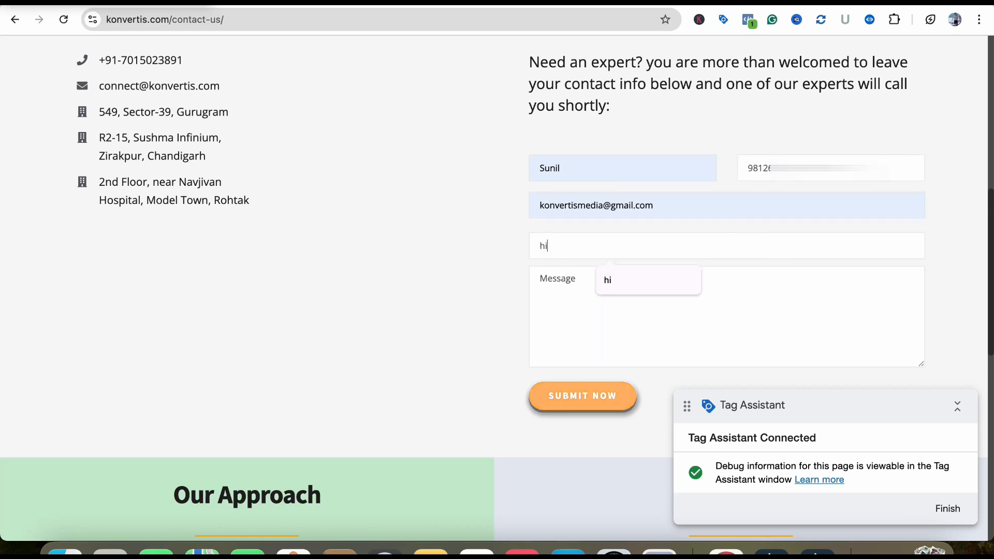
pyautogui.press('Return')
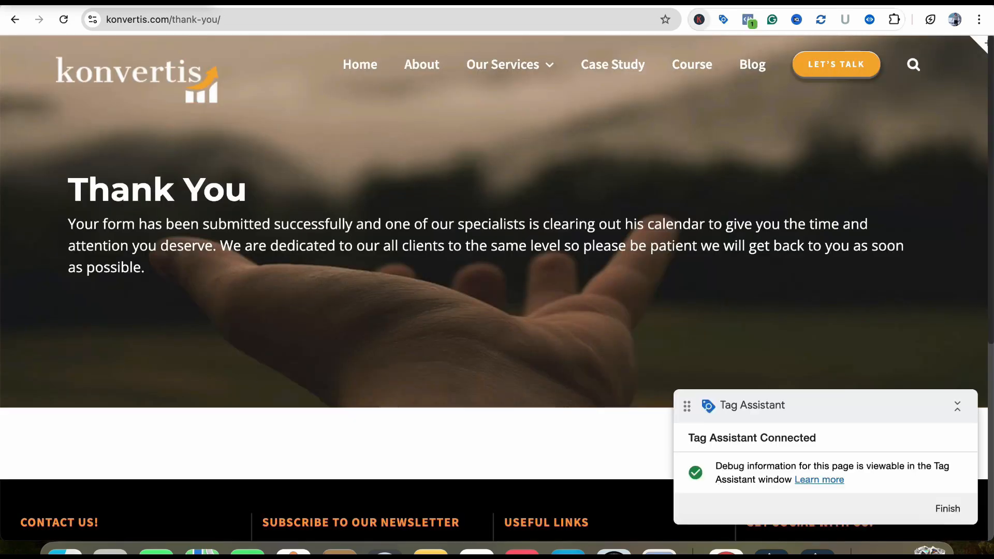
# Switch to Tag Assistant and examine the tags fired on the Contact Us page's form_submit and Form Submit events.
pyautogui.hotkey('ctrl', 'shift', 'Tab')
pyautogui.click(498, 293)
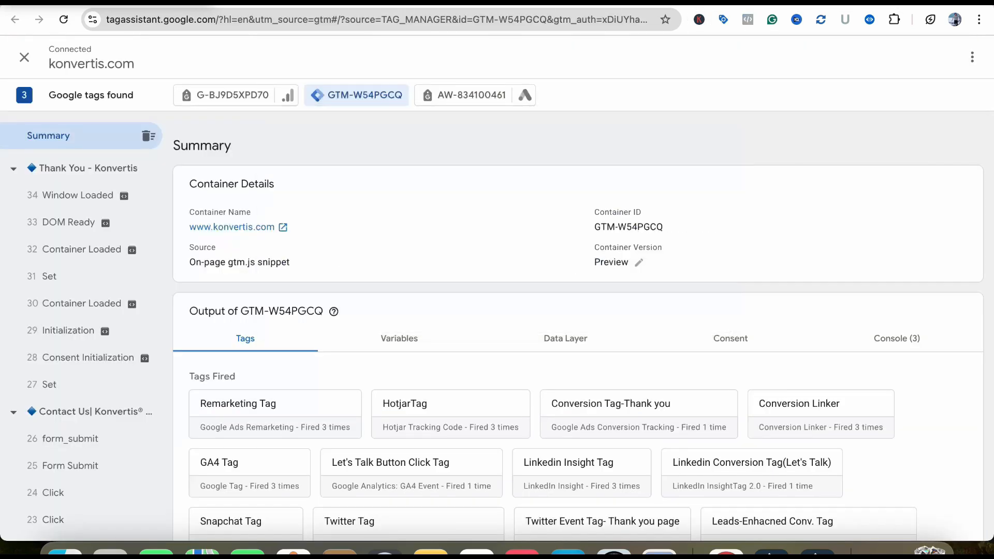
pyautogui.click(70, 439)
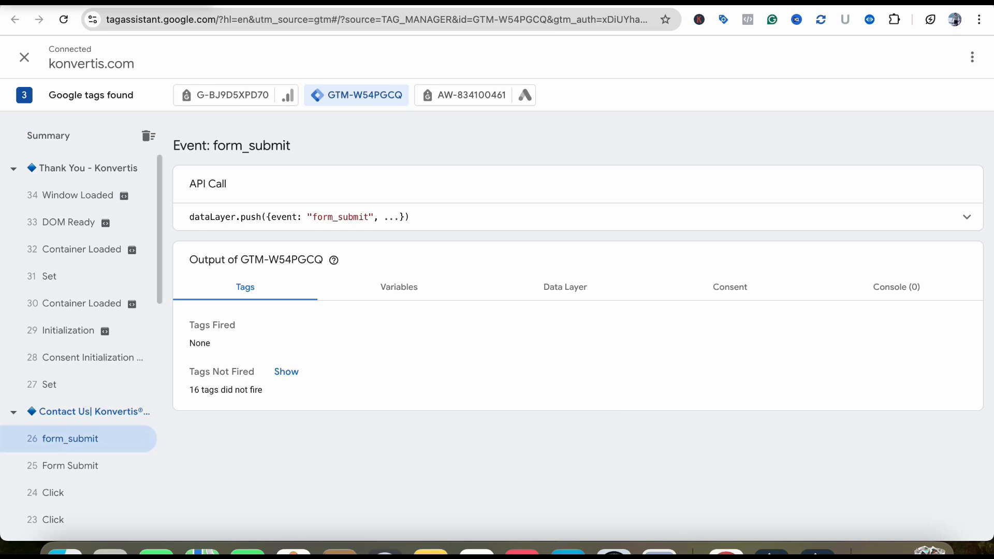
pyautogui.click(70, 466)
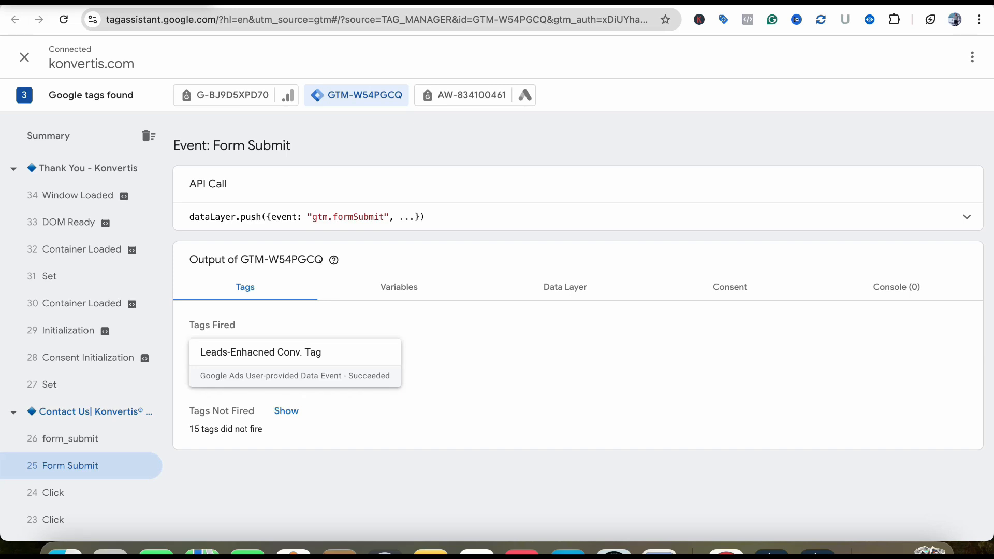
pyautogui.click(295, 357)
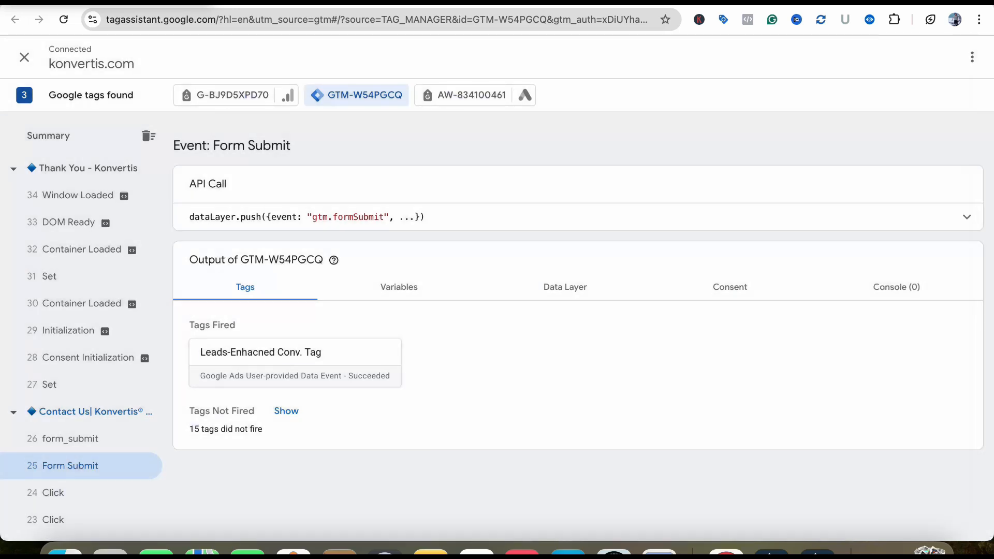
pyautogui.click(295, 358)
# Examine the variable values captured by the Form Submit event, including Phone Enhanced Variable.
pyautogui.scroll(-1, 583, 311)
pyautogui.scroll(1, 583, 311)
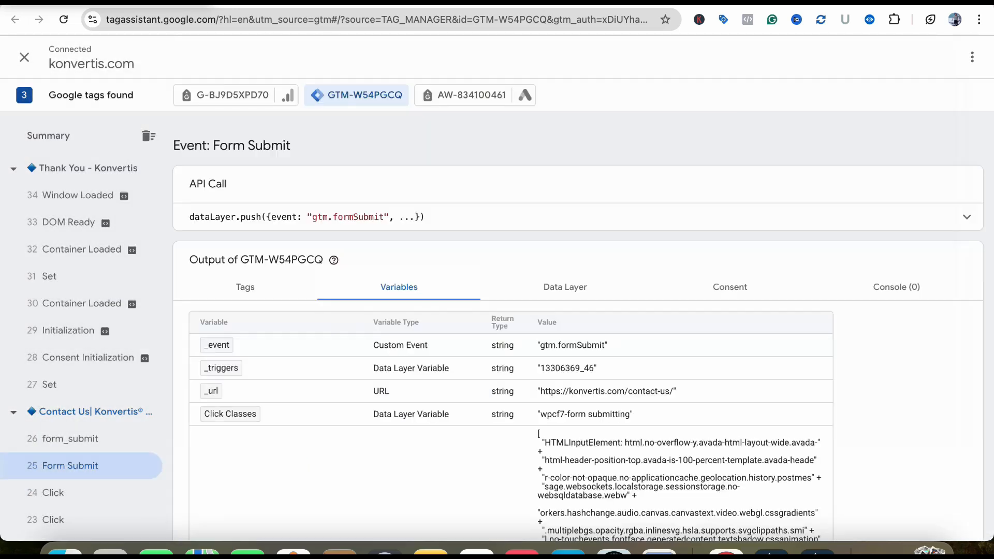
pyautogui.scroll(-5, 578, 327)
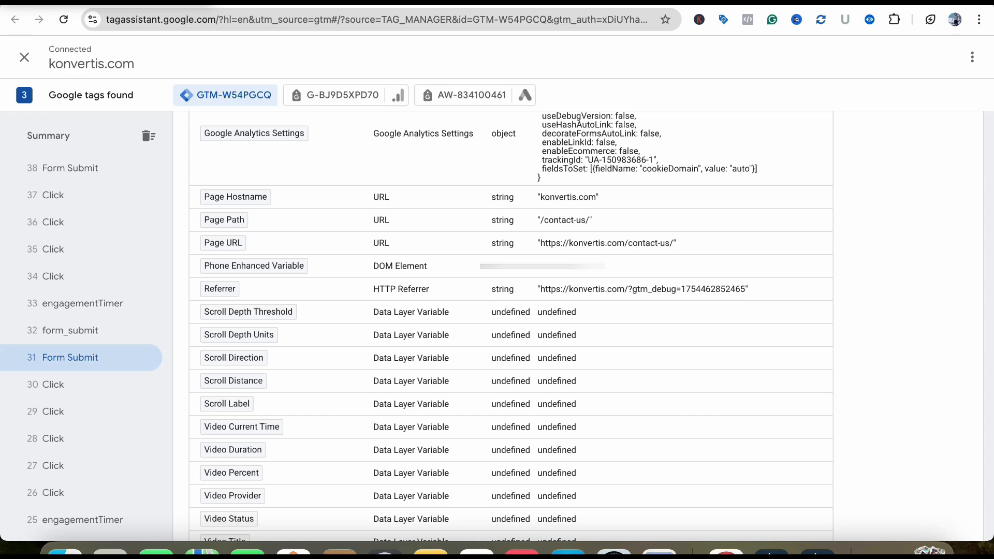
pyautogui.scroll(20, 559, 251)
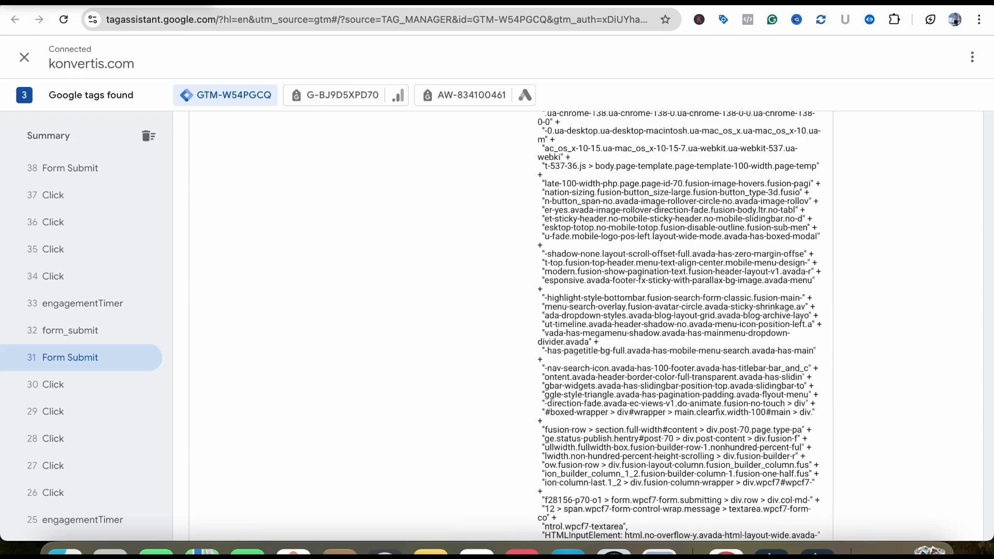
pyautogui.scroll(-15, 679, 326)
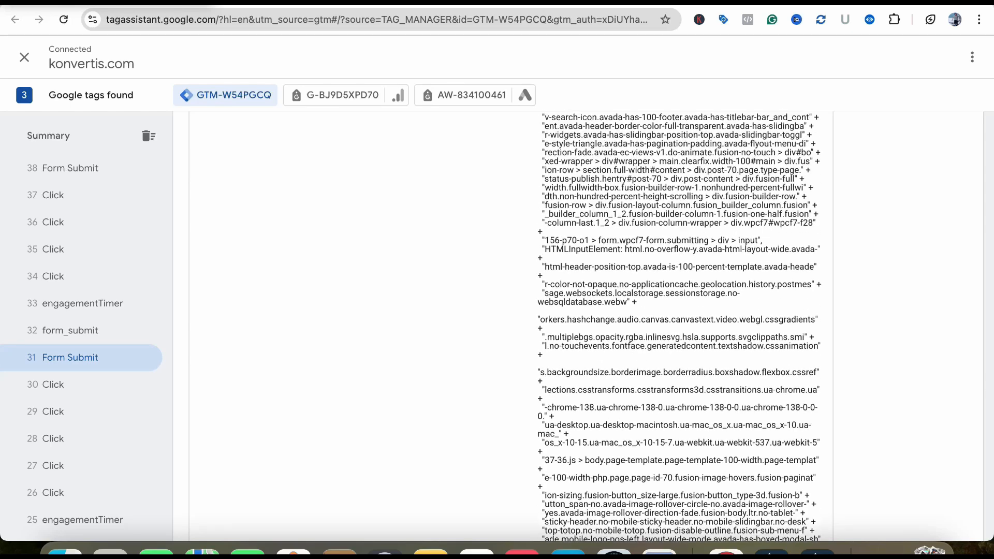
pyautogui.scroll(6, 680, 326)
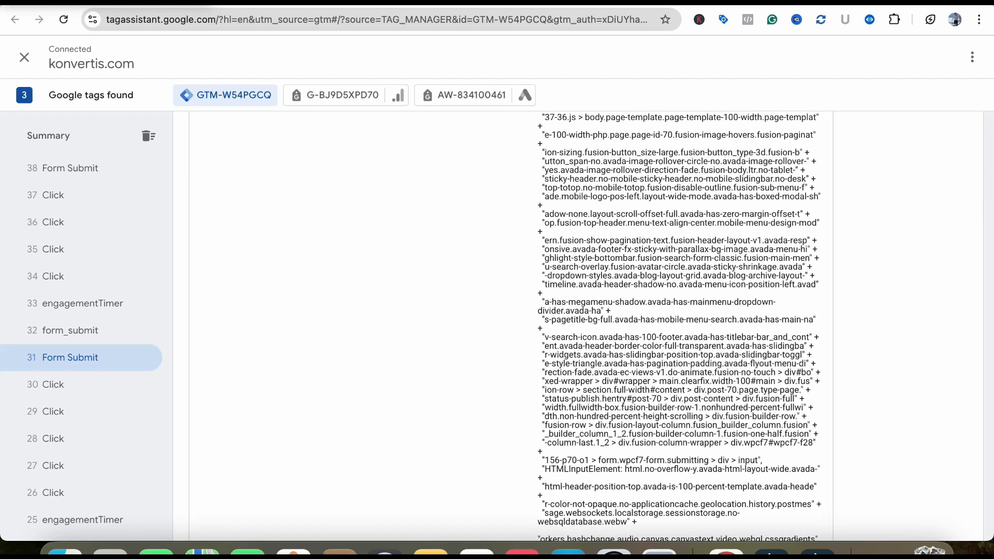
# Switch back to Tag Manager and publish the workspace without a version name or description, closing the version summary.
pyautogui.hotkey('ctrl', 'shift', 'Tab')
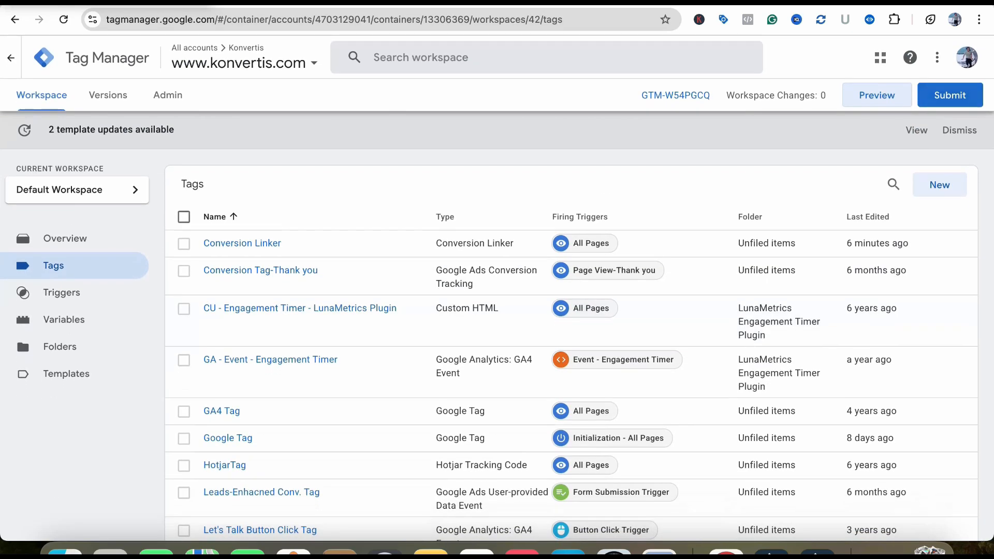
pyautogui.click(951, 95)
pyautogui.click(945, 57)
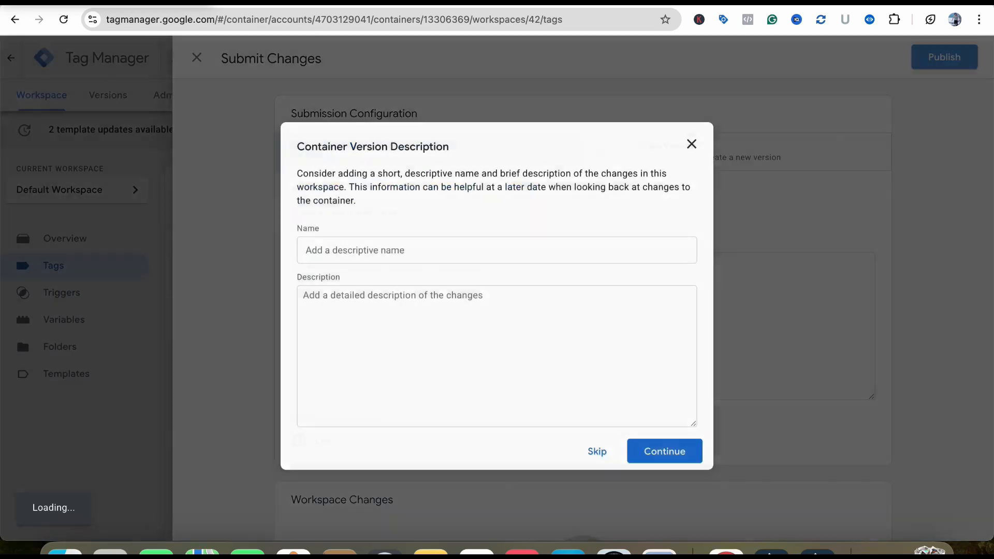
pyautogui.click(665, 452)
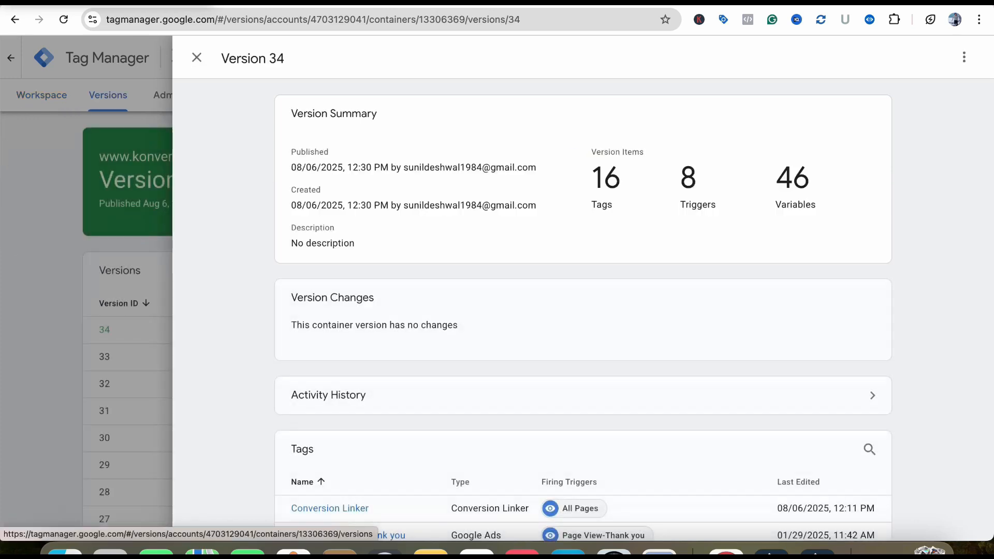
pyautogui.click(197, 58)
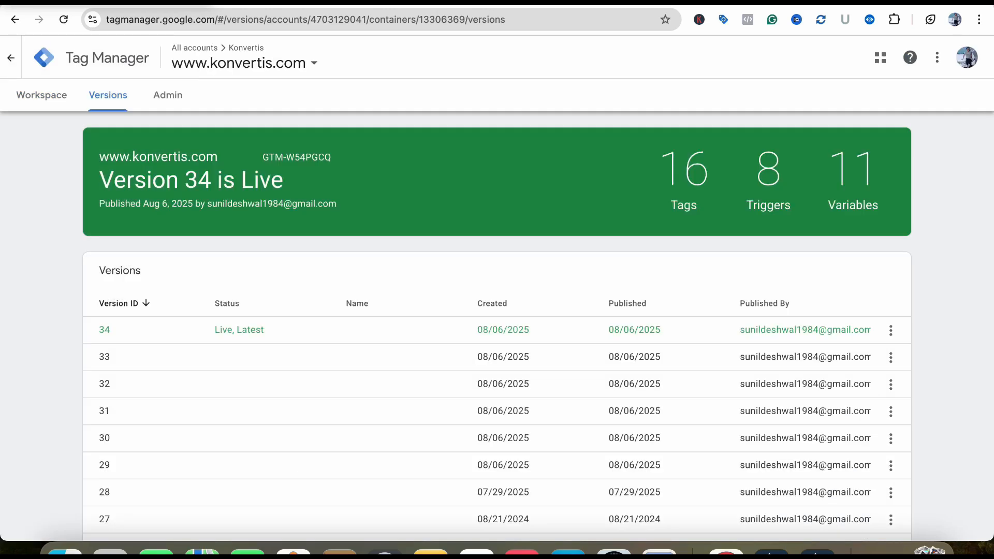